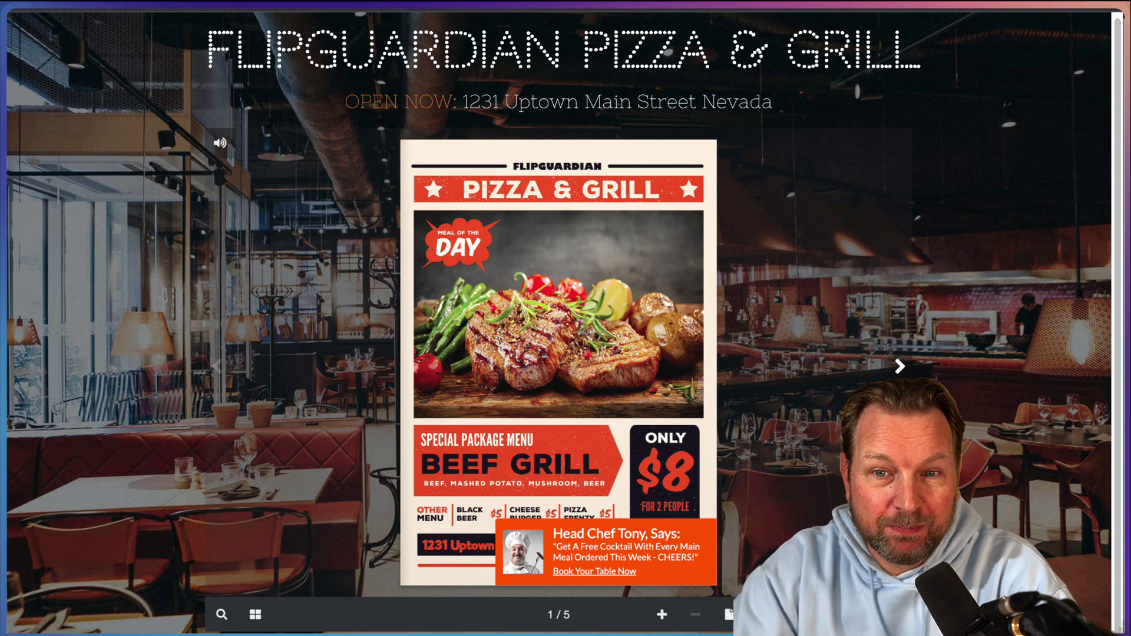
Step: Page through the pizza menu demo, then the Product Launch Secrets ebook to its final paywalled page
left_click(899, 366)
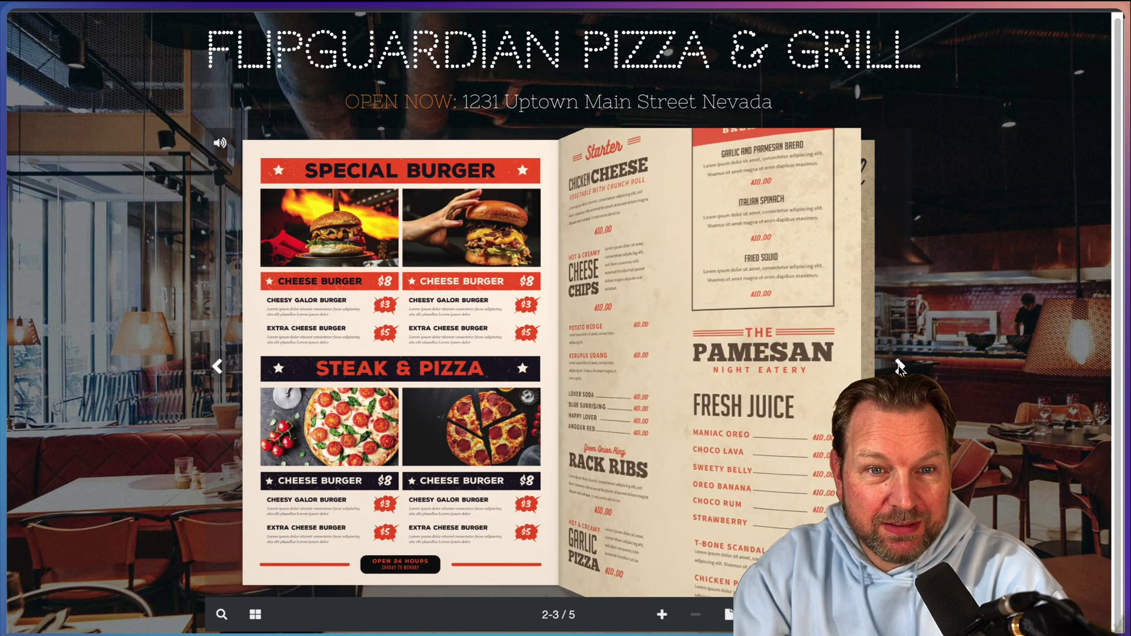
left_click(899, 366)
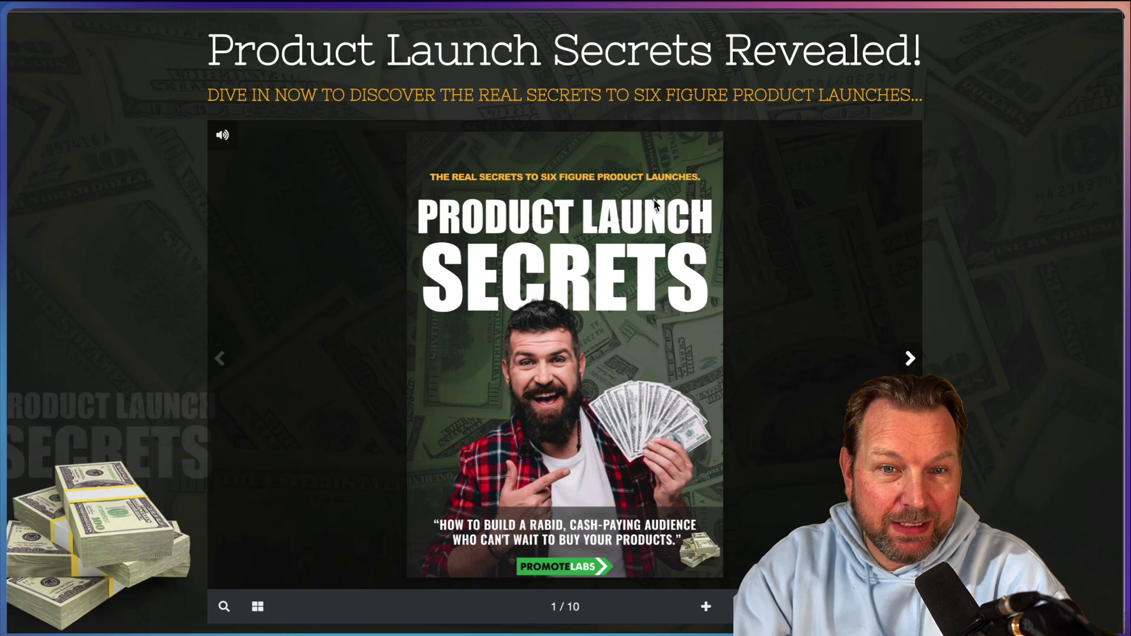
left_click(910, 359)
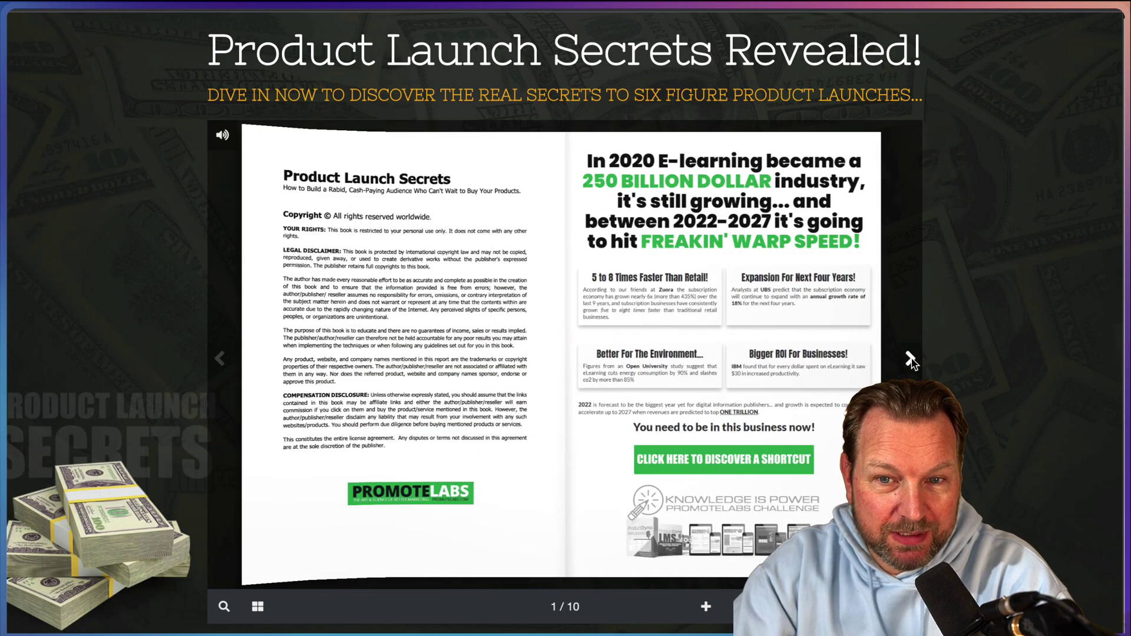
left_click(911, 360)
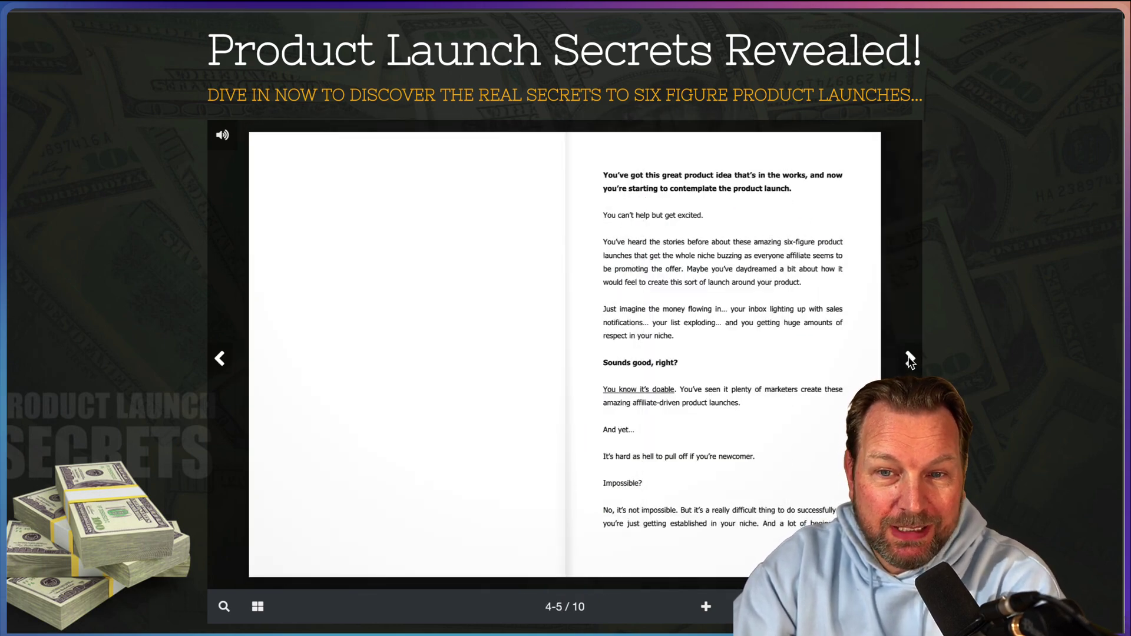
left_click(910, 359)
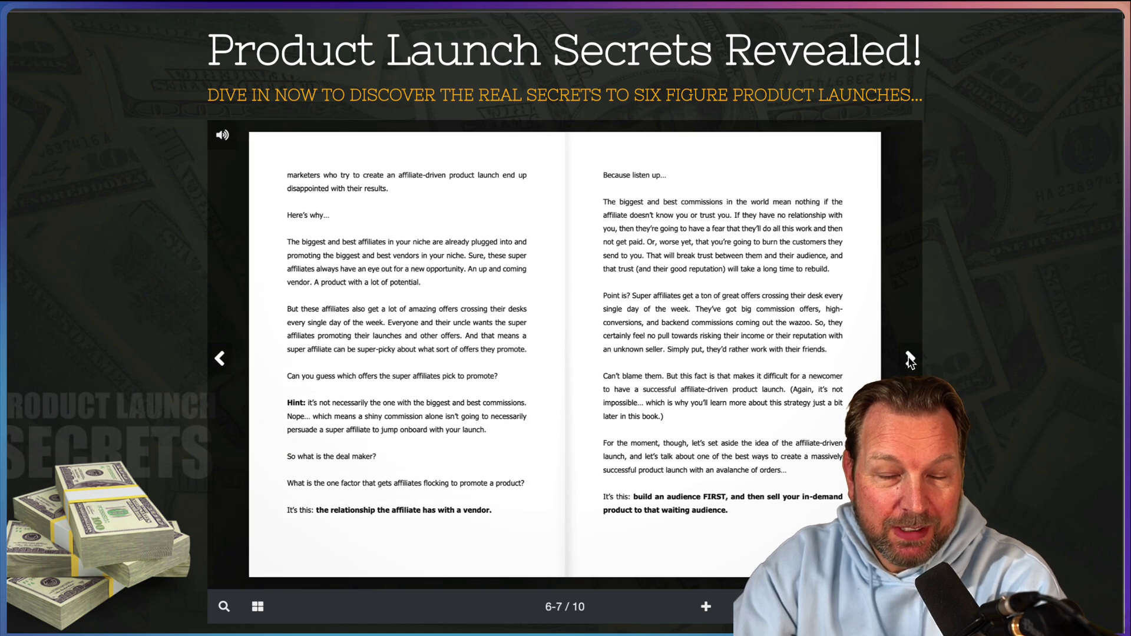
left_click(911, 360)
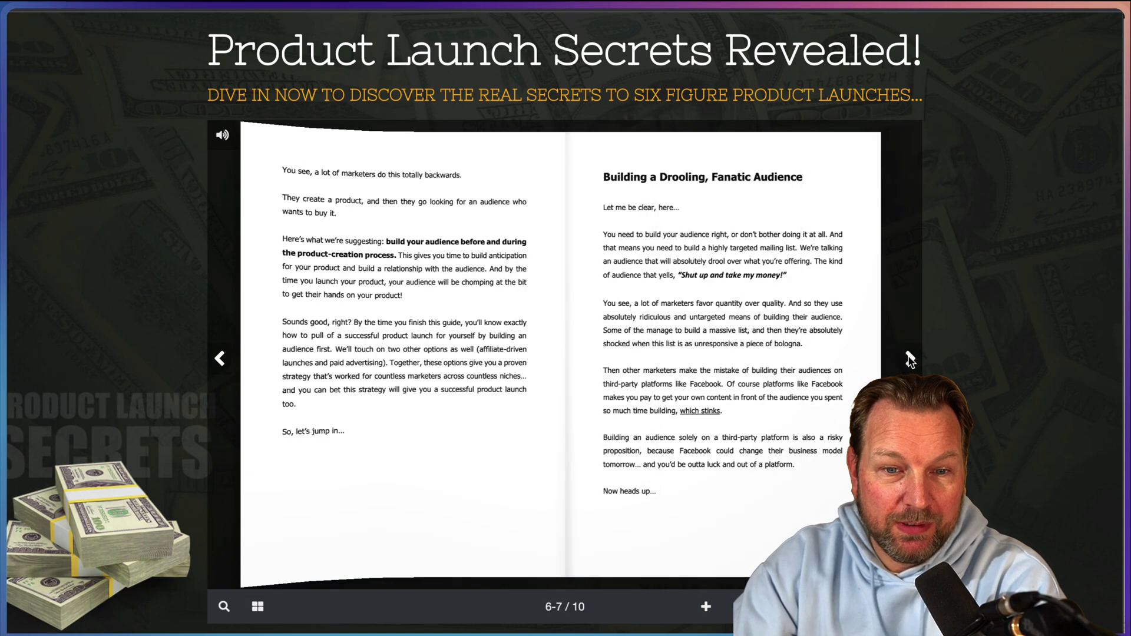
left_click(910, 359)
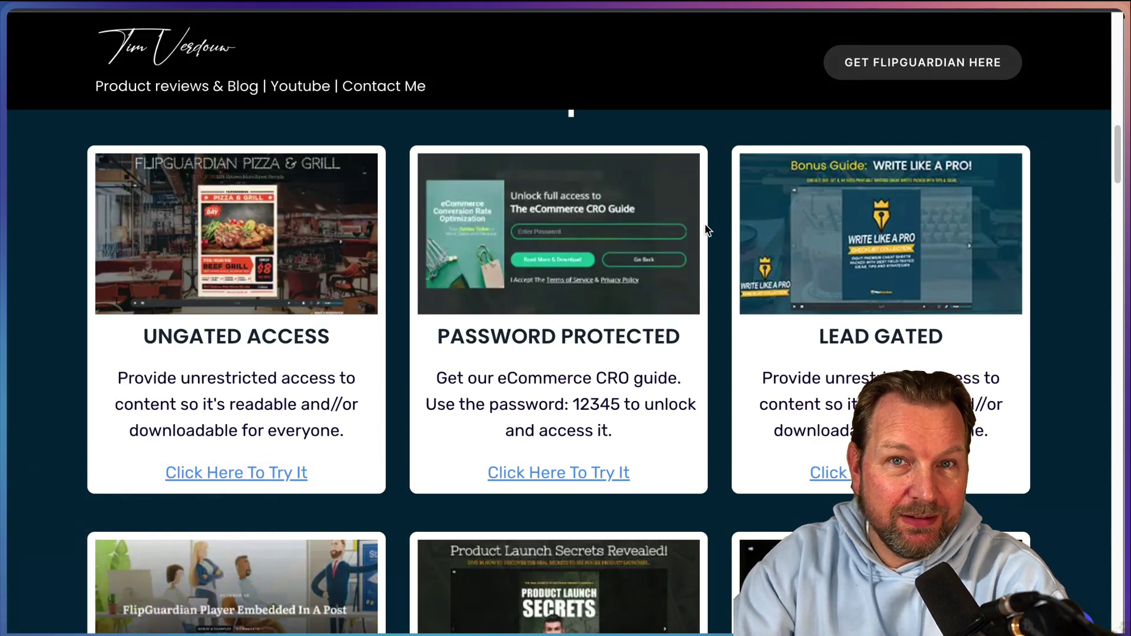
Step: Try the ungated and password-protected demo flipbooks on the review page
scroll(676, 258, "down", 3)
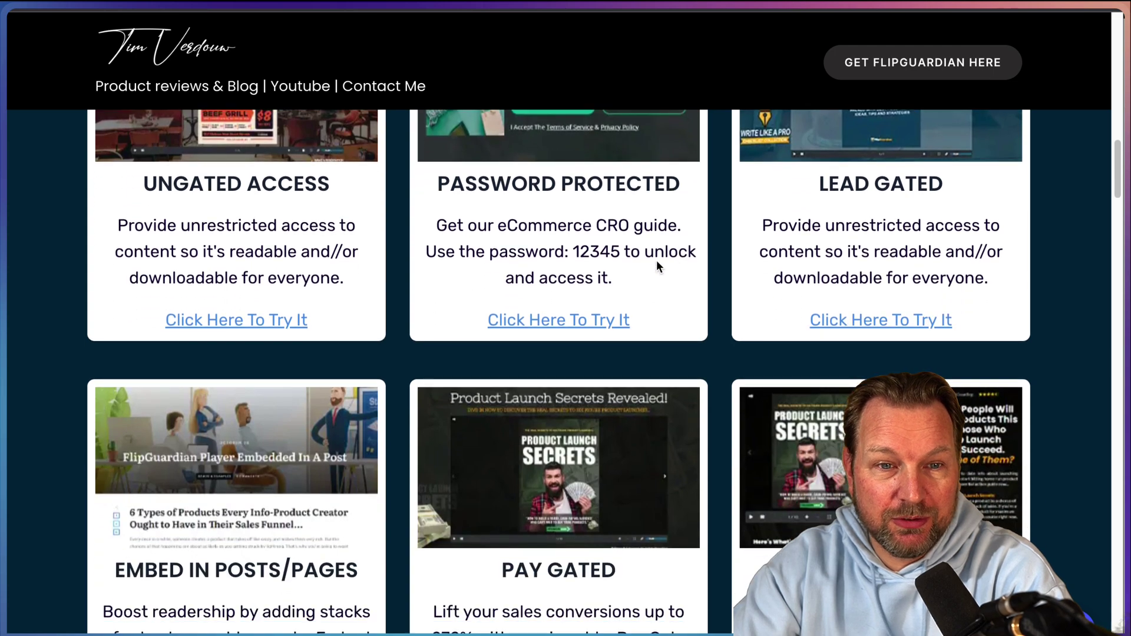
left_click(254, 319)
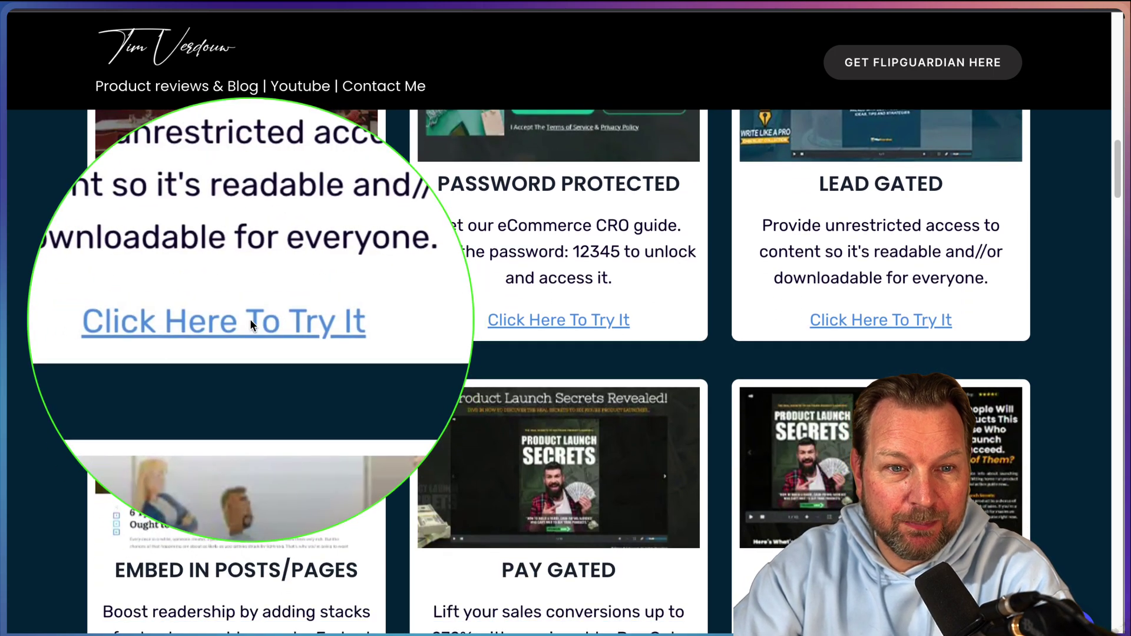
left_click(253, 319)
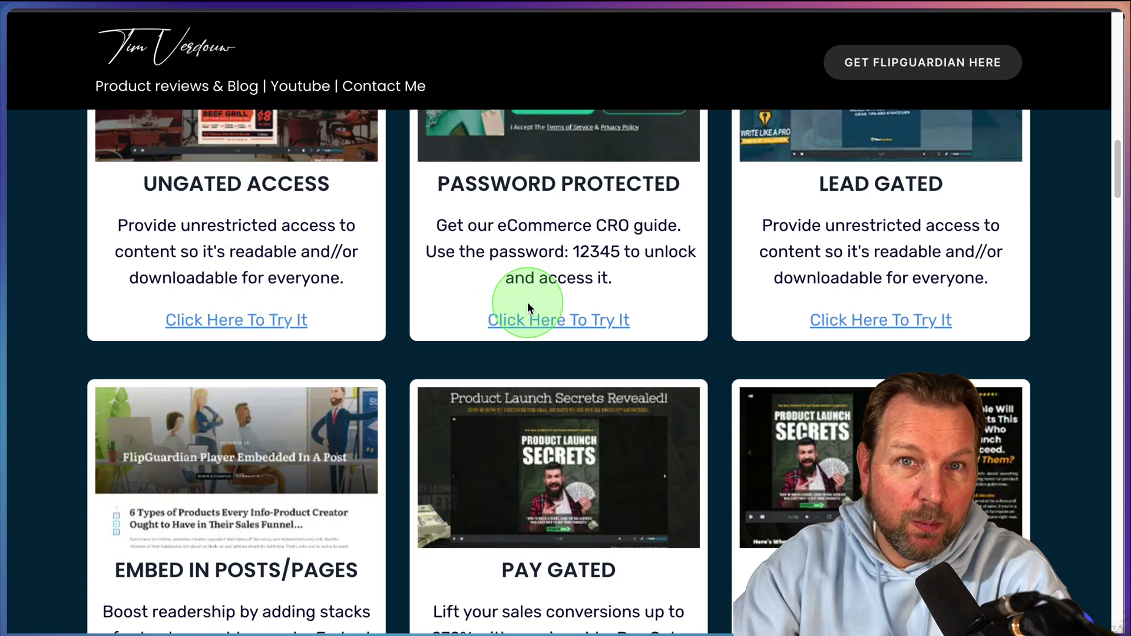
Step: Scroll past pricing and bonuses to the FlipGuardian offer, then go to the Campaign Management dashboard
scroll(527, 302, "down", 5)
scroll(527, 305, "down", 6)
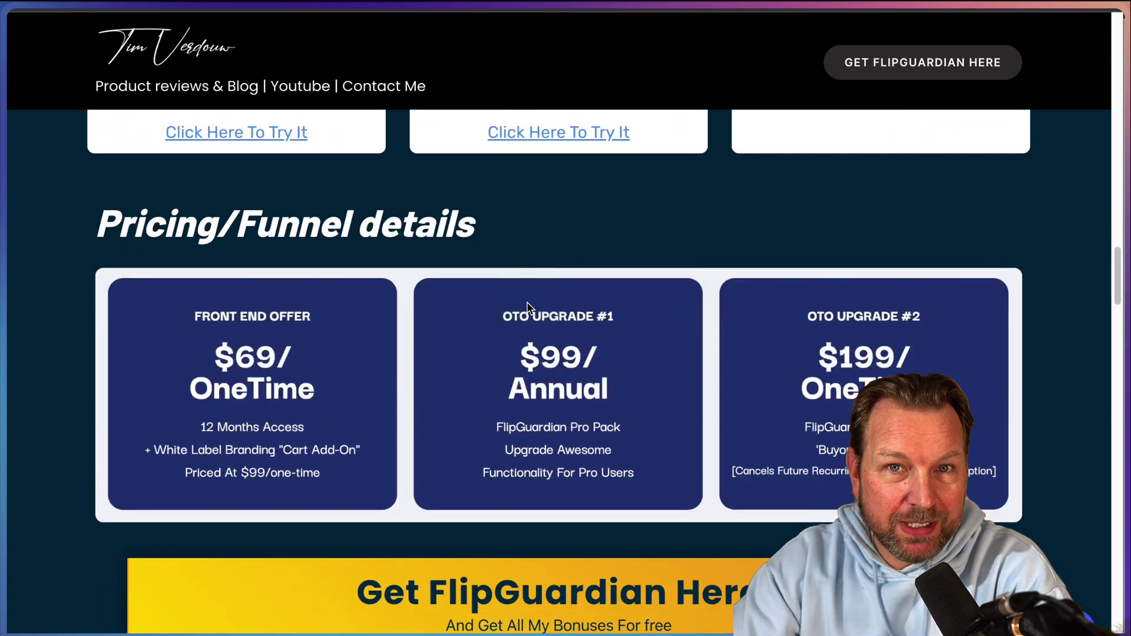
scroll(527, 308, "down", 5)
scroll(526, 302, "down", 9)
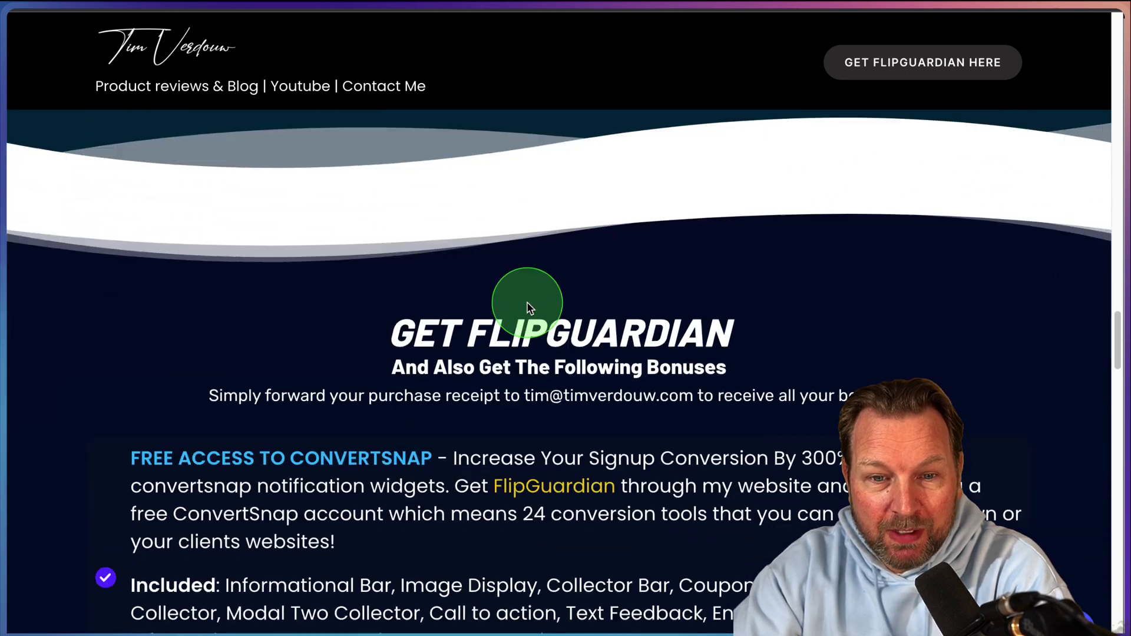
scroll(528, 306, "down", 1)
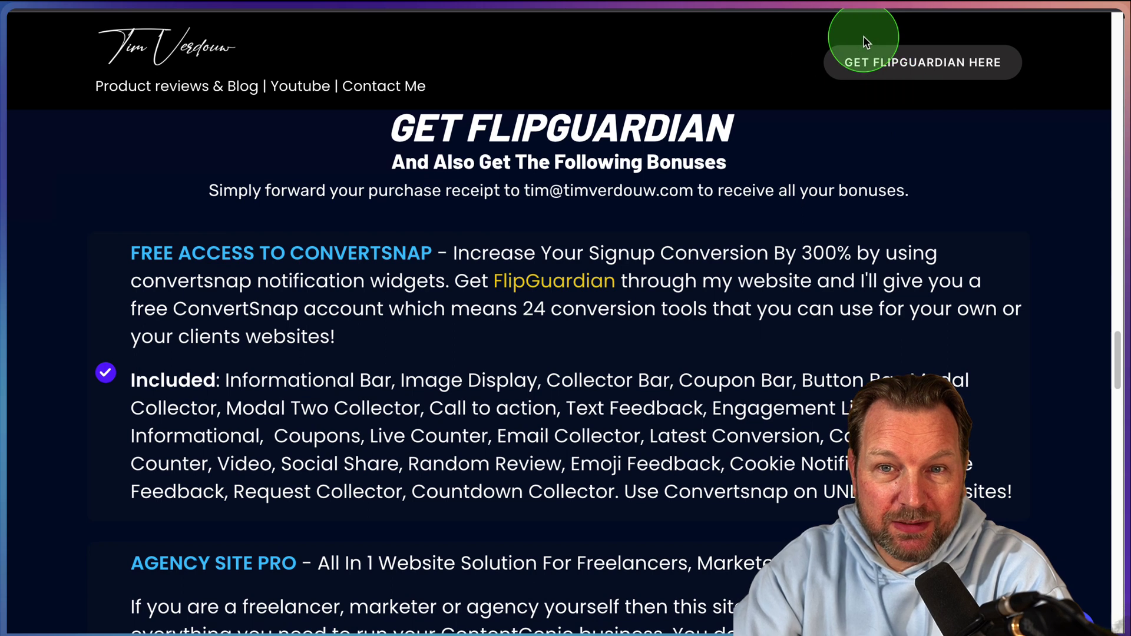
left_click(866, 59)
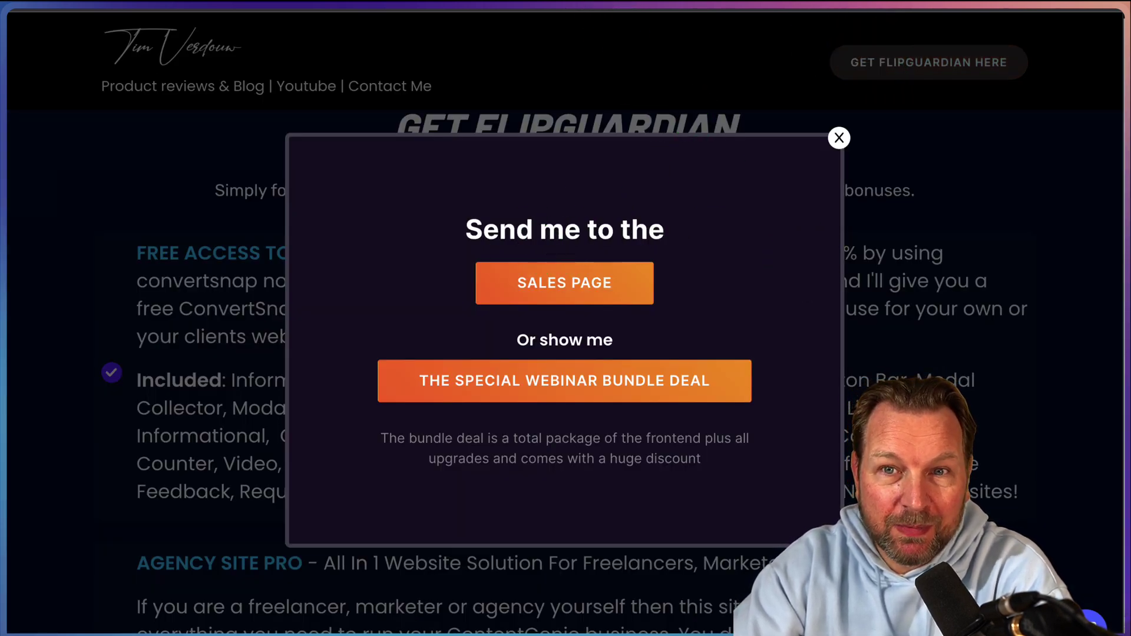
left_click(793, 12)
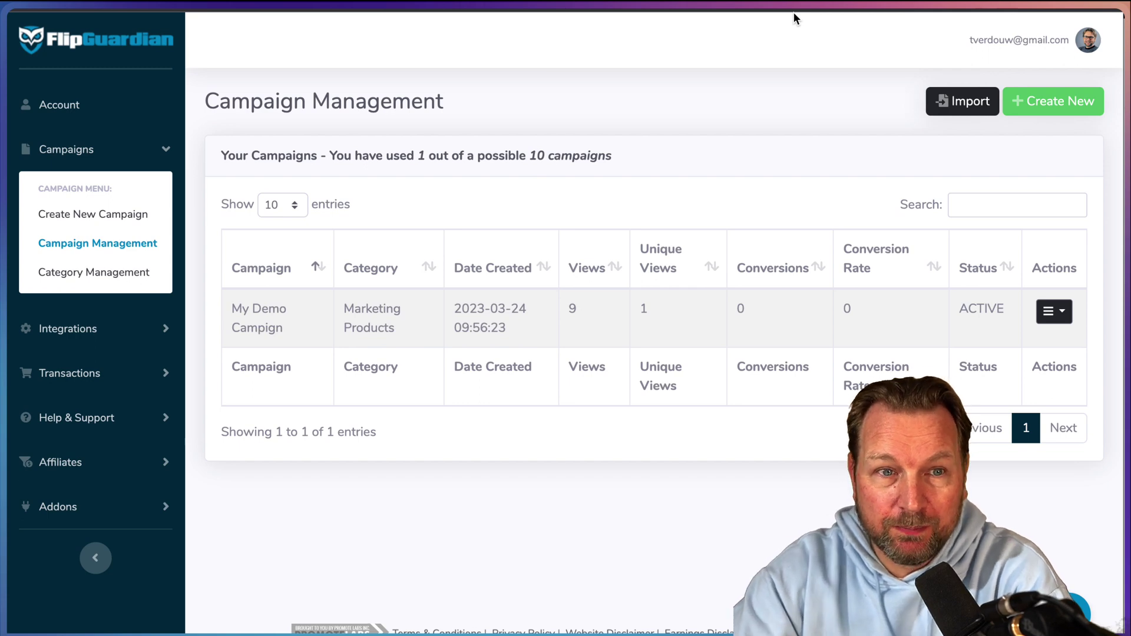
Step: Start a new FlipGuardian campaign and zoom the page out
left_click(703, 37)
left_click(1059, 102)
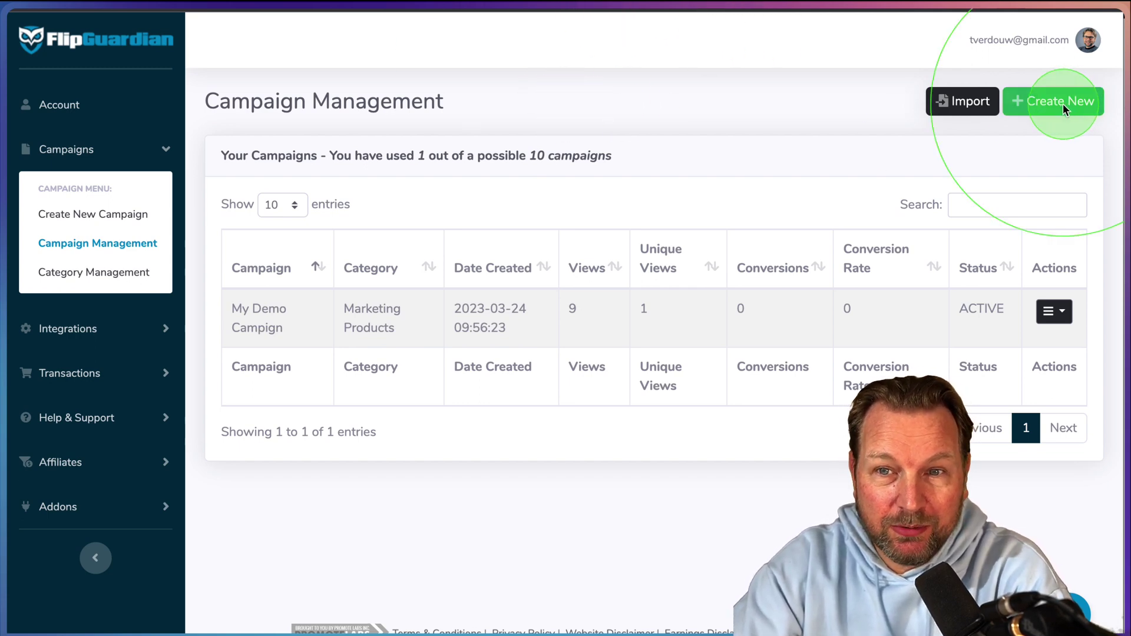
left_click(826, 346)
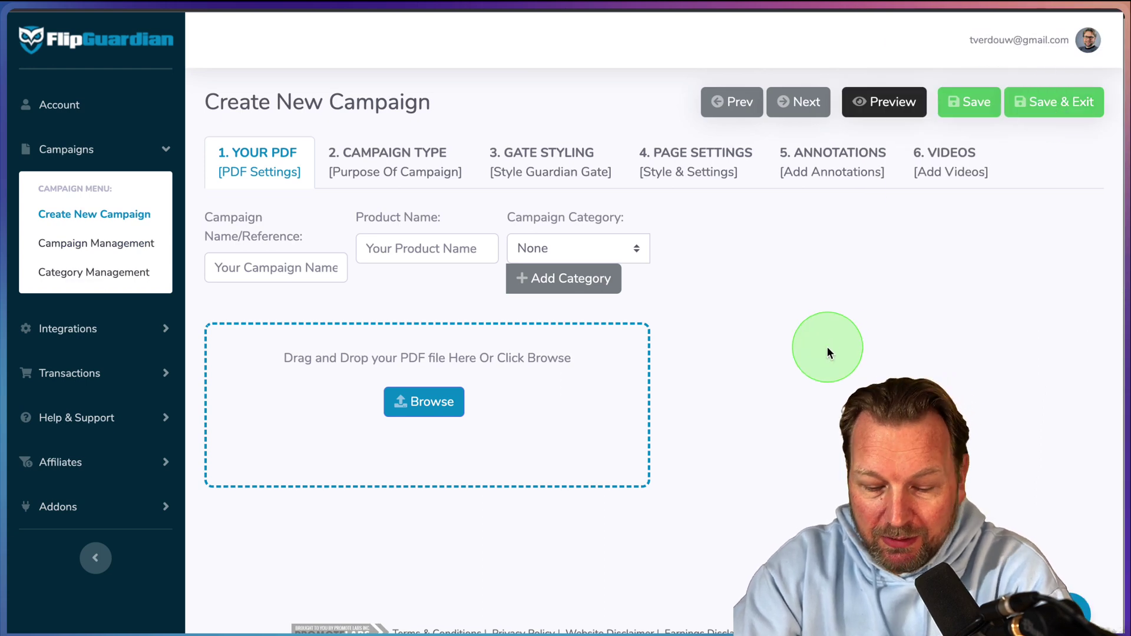
key("super+minus")
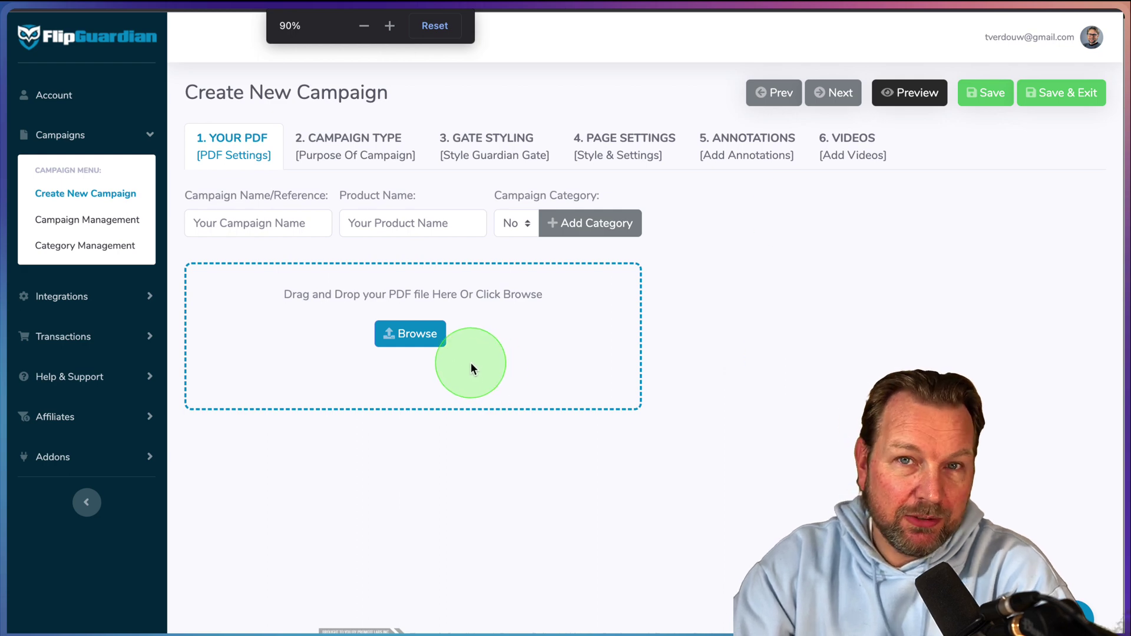
Step: Upload Master YouTube Influence.pdf from Master_YouTube_Influence > 1. EBOOK
left_click(411, 335)
scroll(518, 295, "up", 3)
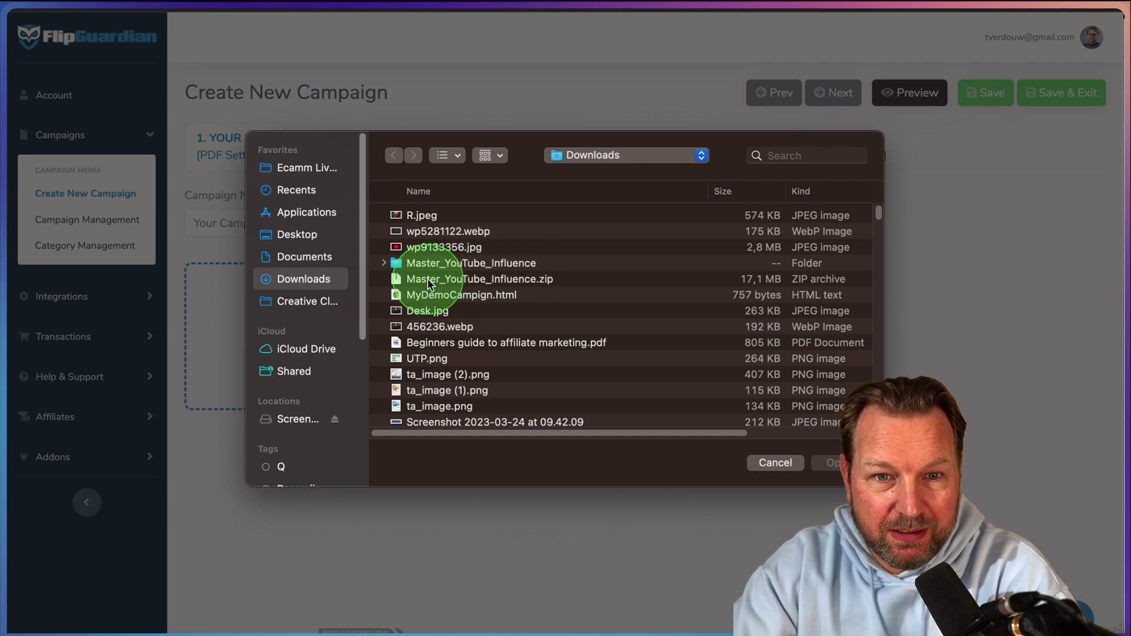
left_click(384, 263)
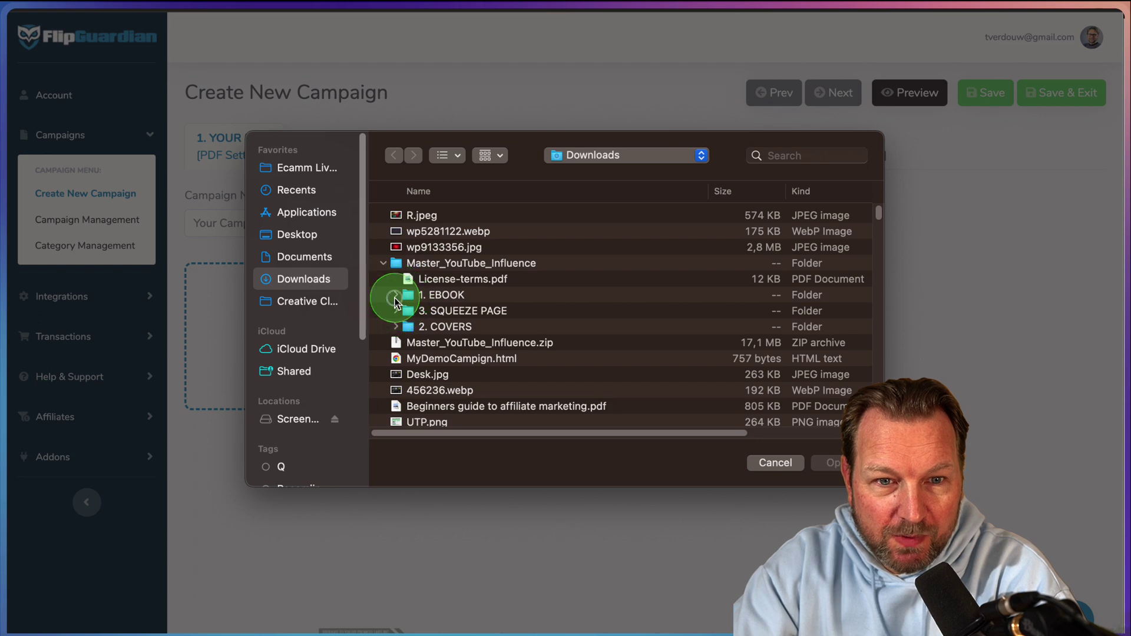
left_click(395, 295)
left_click(432, 311)
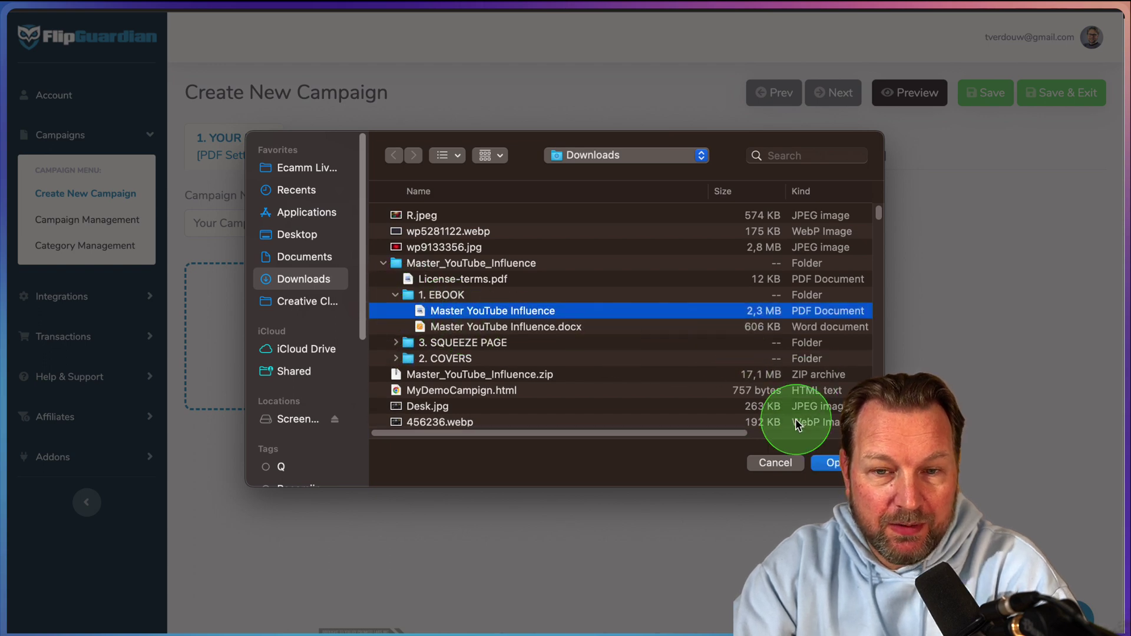
left_click(831, 462)
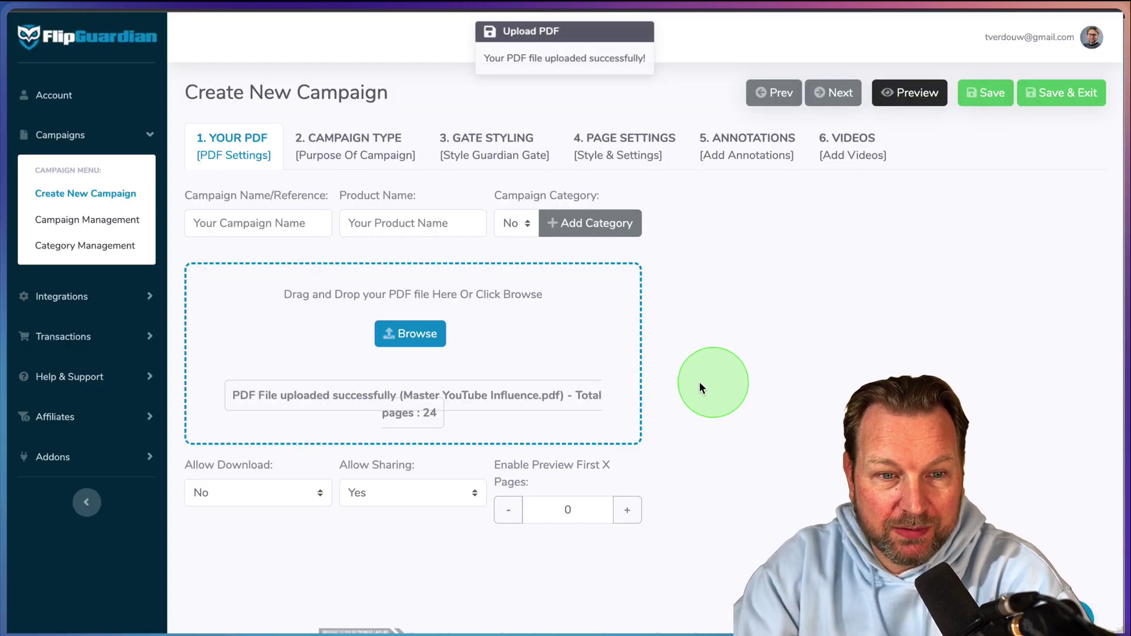
Step: Allow downloads, keep sharing allowed, and set the free preview to 6 pages
left_click(228, 494)
left_click(220, 518)
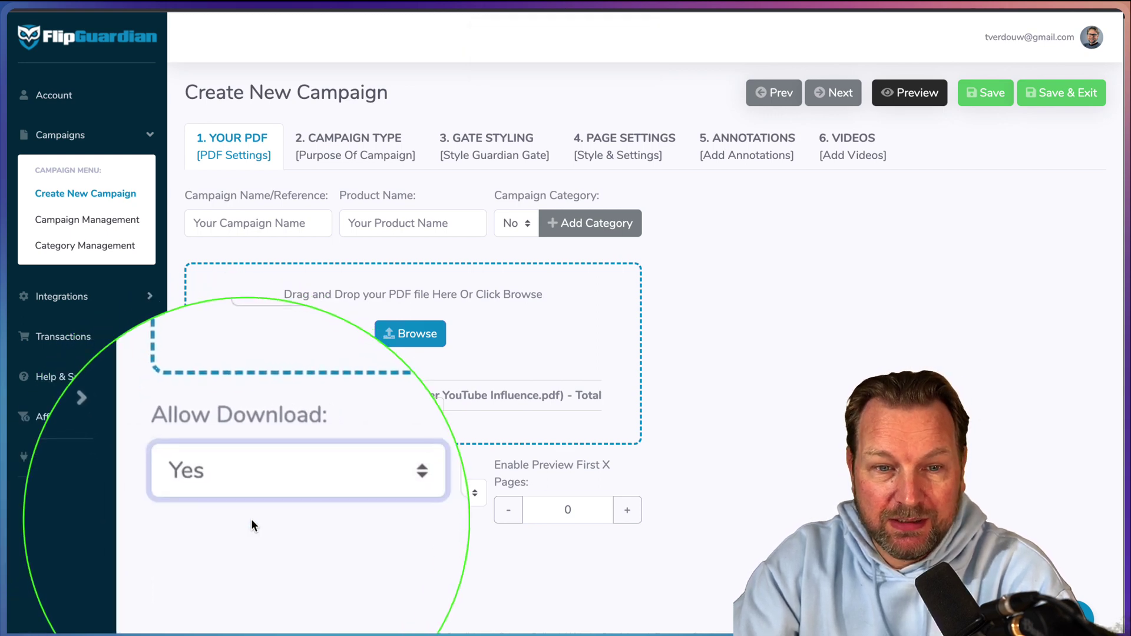
left_click(398, 489)
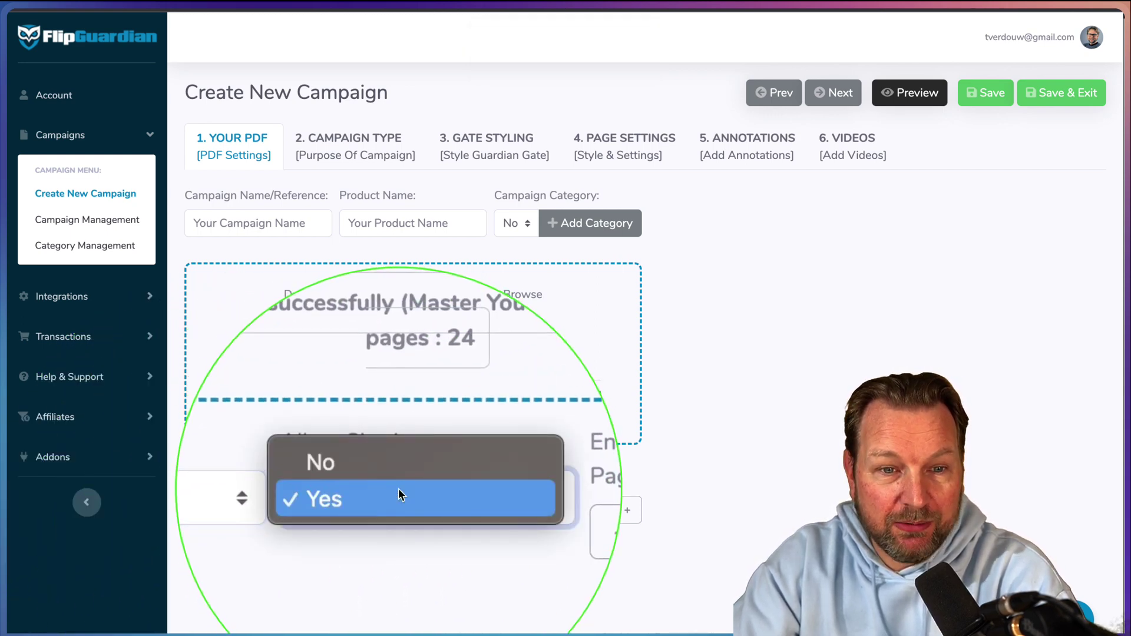
left_click(397, 542)
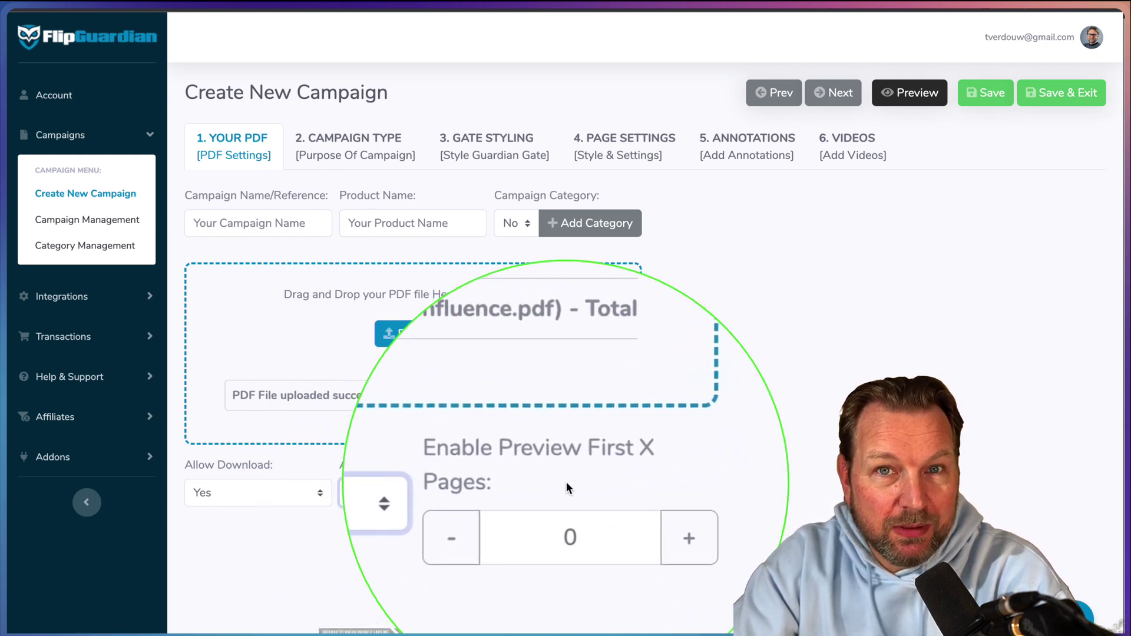
left_click(625, 512)
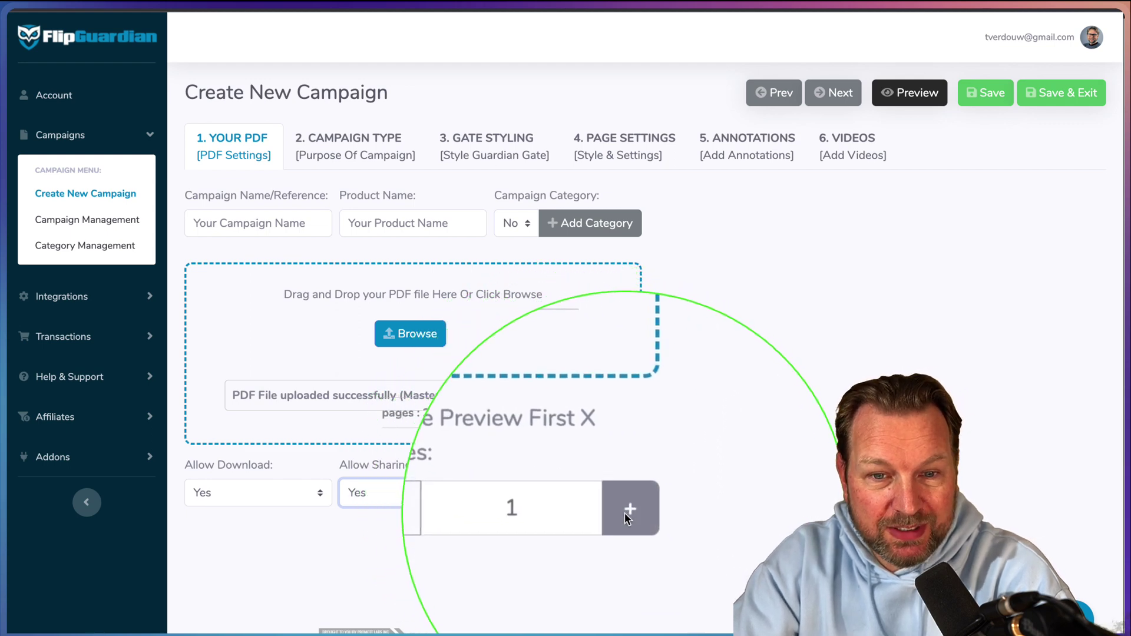
left_click(624, 513)
left_click(625, 512)
left_click(624, 512)
left_click(623, 513)
left_click(623, 512)
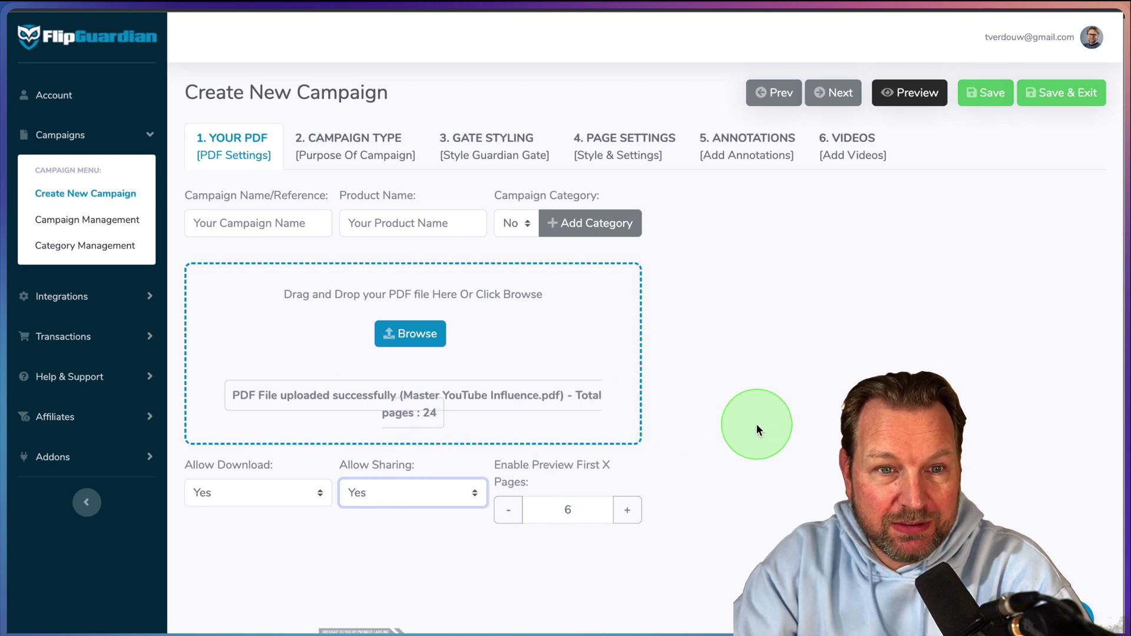
Step: Paste Master Youtube Influence as campaign and product name, and choose the Marketing Products category
left_click(264, 226)
type("Master Youtube Influence")
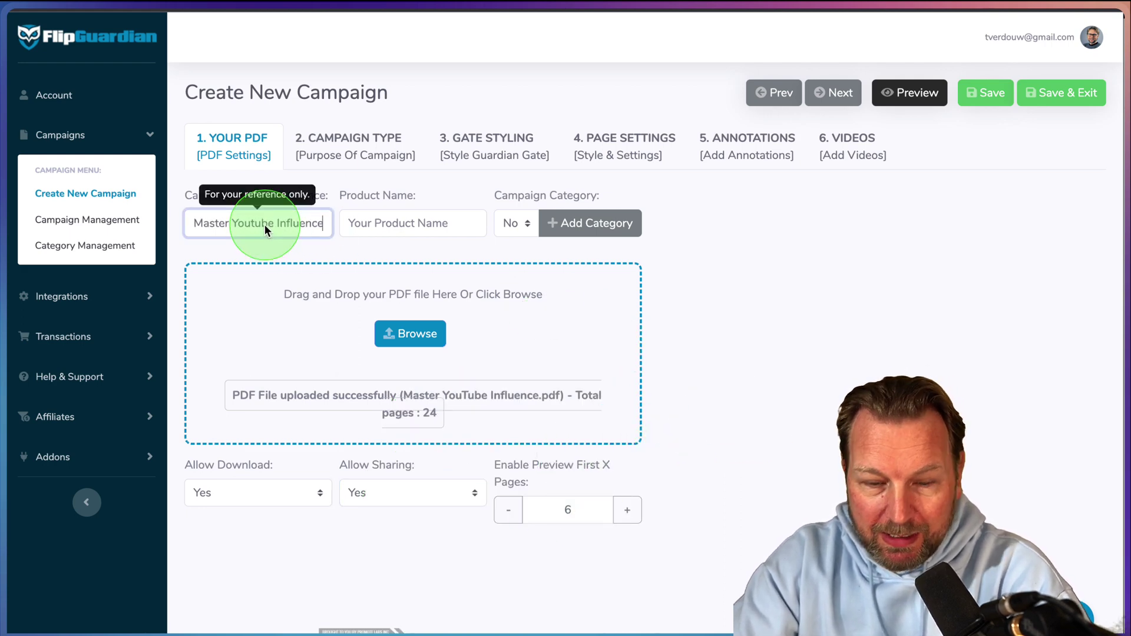
left_click(377, 224)
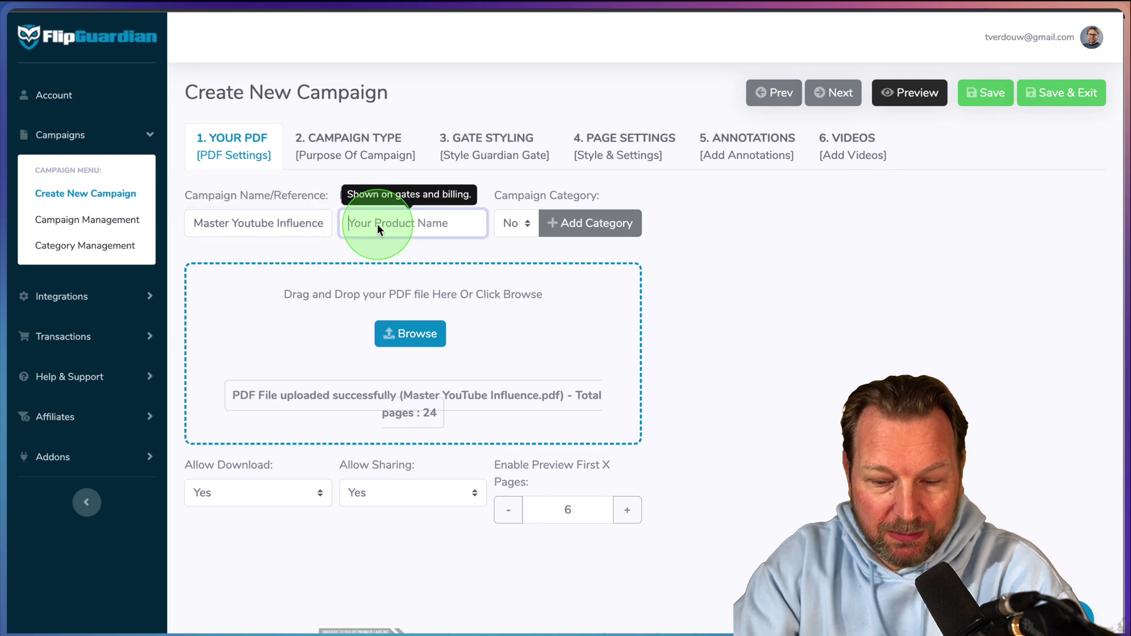
type("Master Youtube Influence")
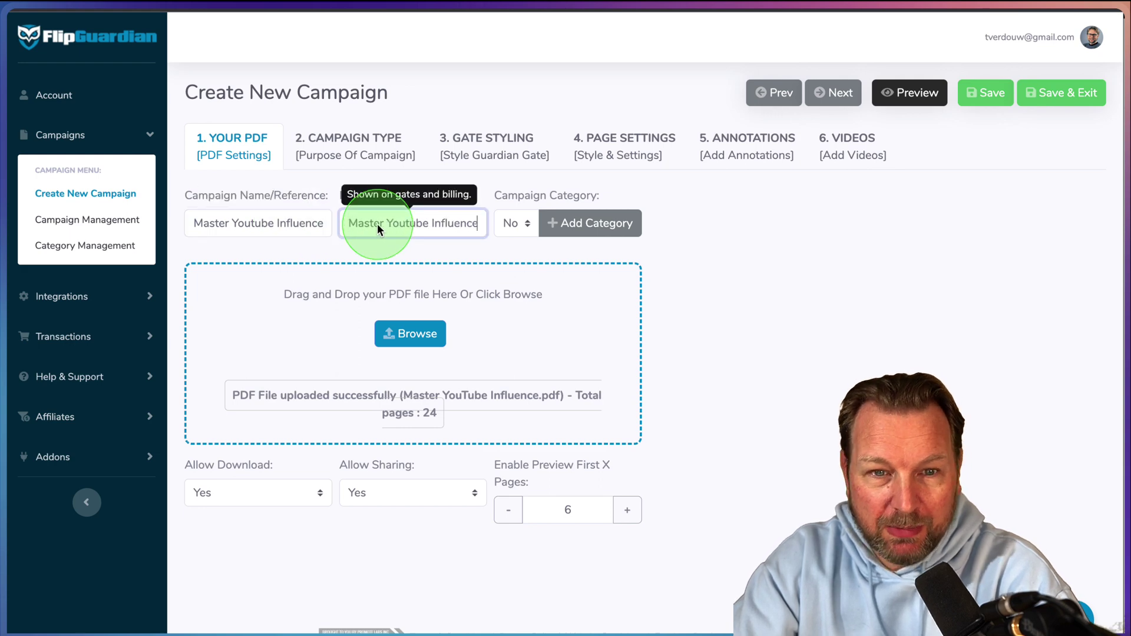
left_click(512, 223)
left_click(519, 242)
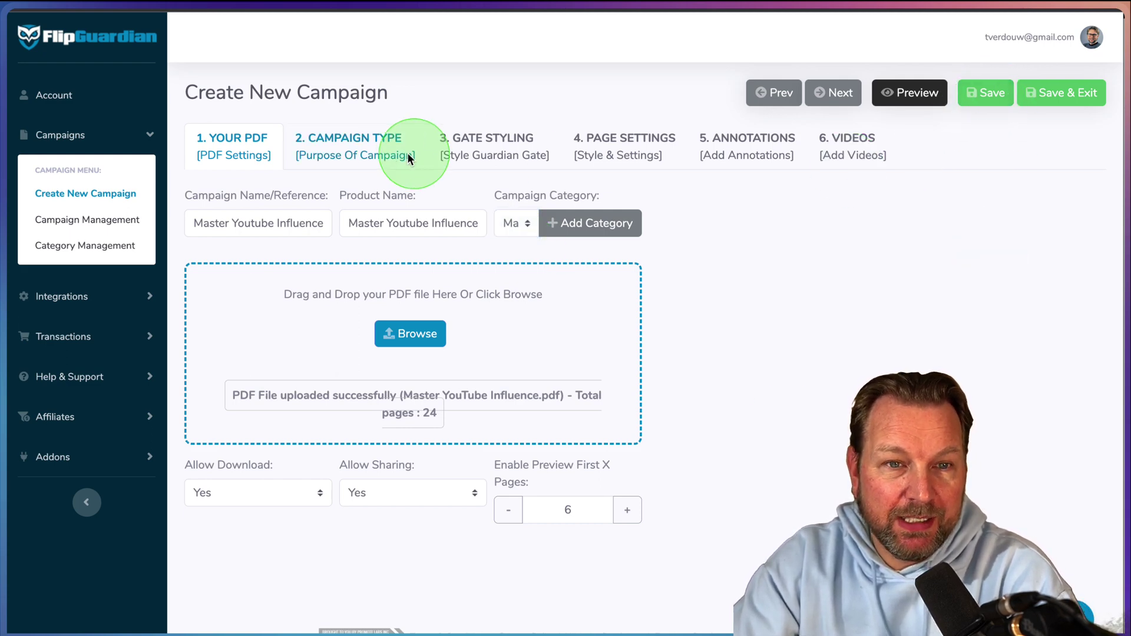
Step: On the Campaign Type step, set the Gate Option to Collect Payment
left_click(340, 146)
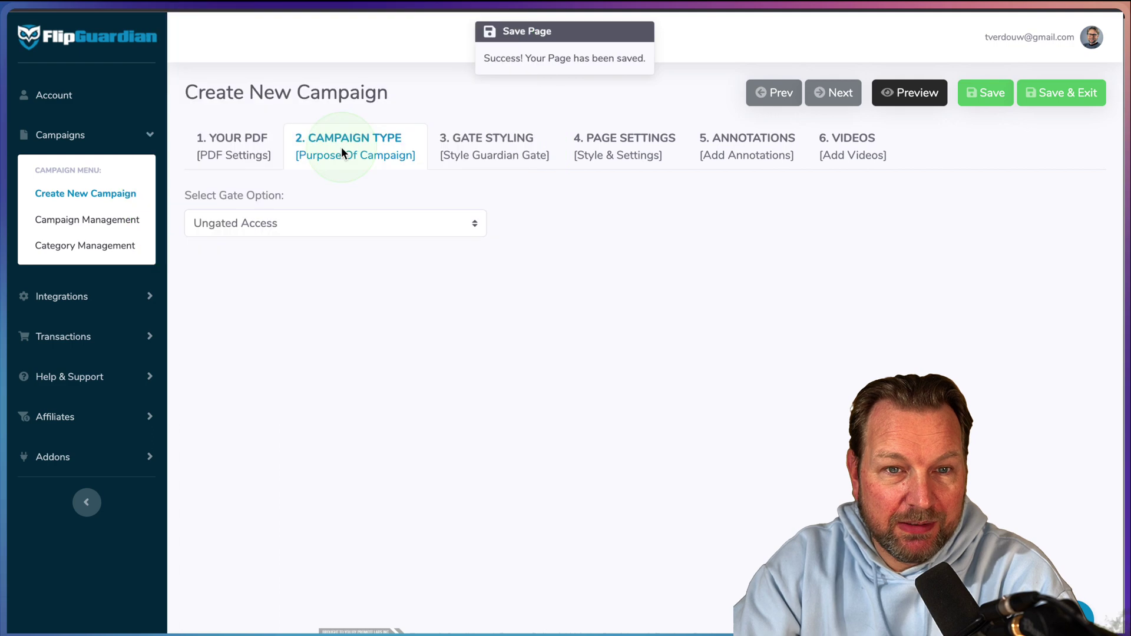
left_click_drag(178, 125, 919, 171)
left_click(918, 168)
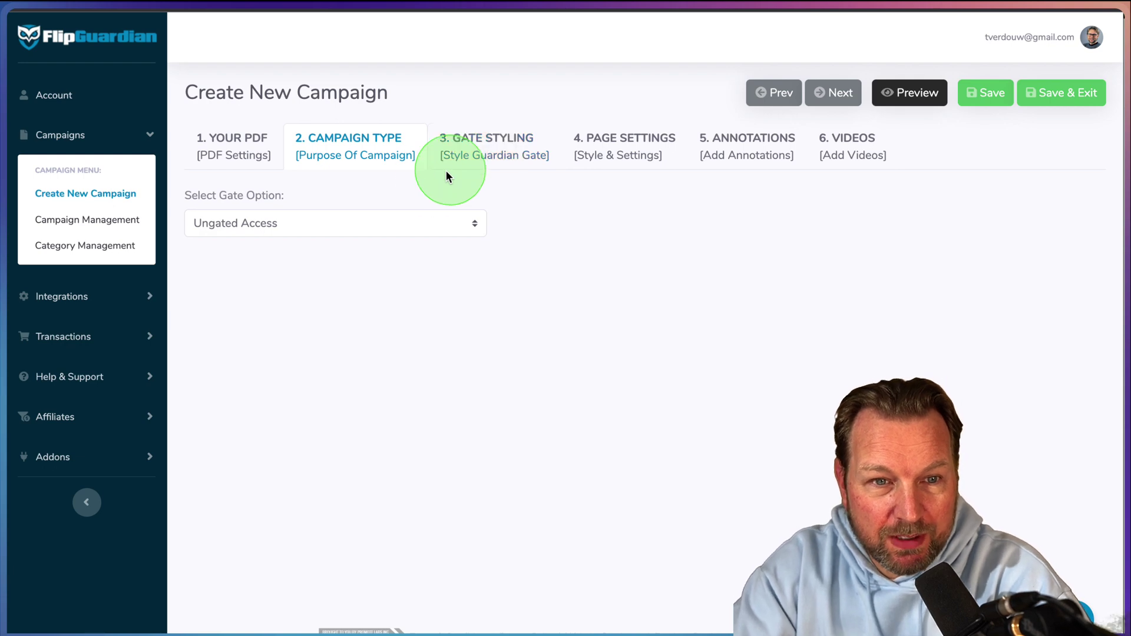
left_click(260, 225)
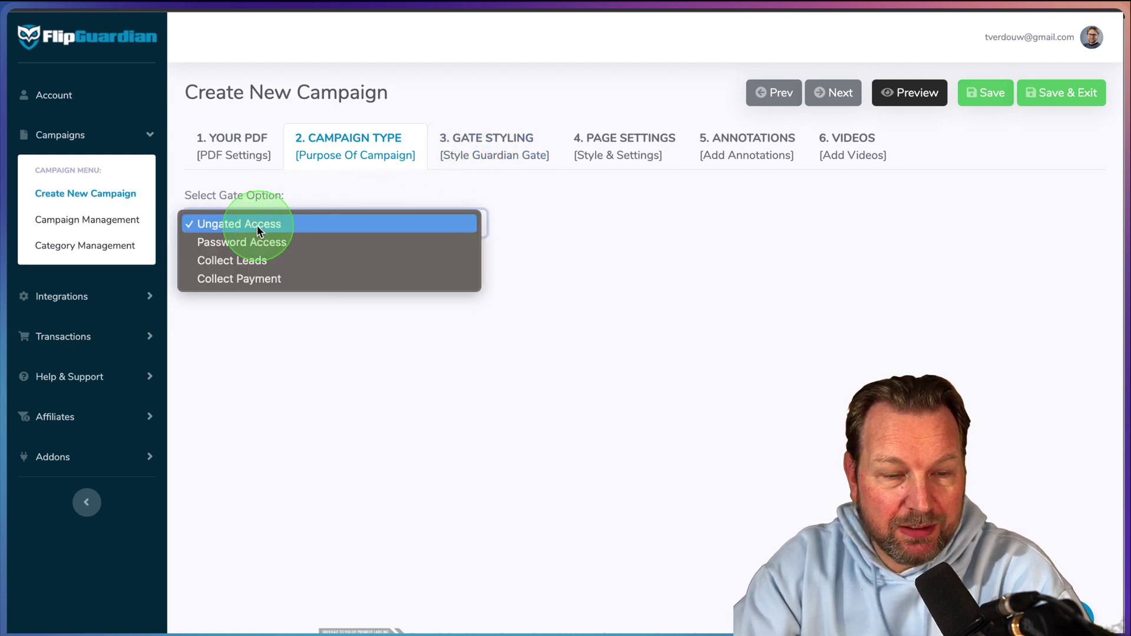
key("ctrl+alt+z")
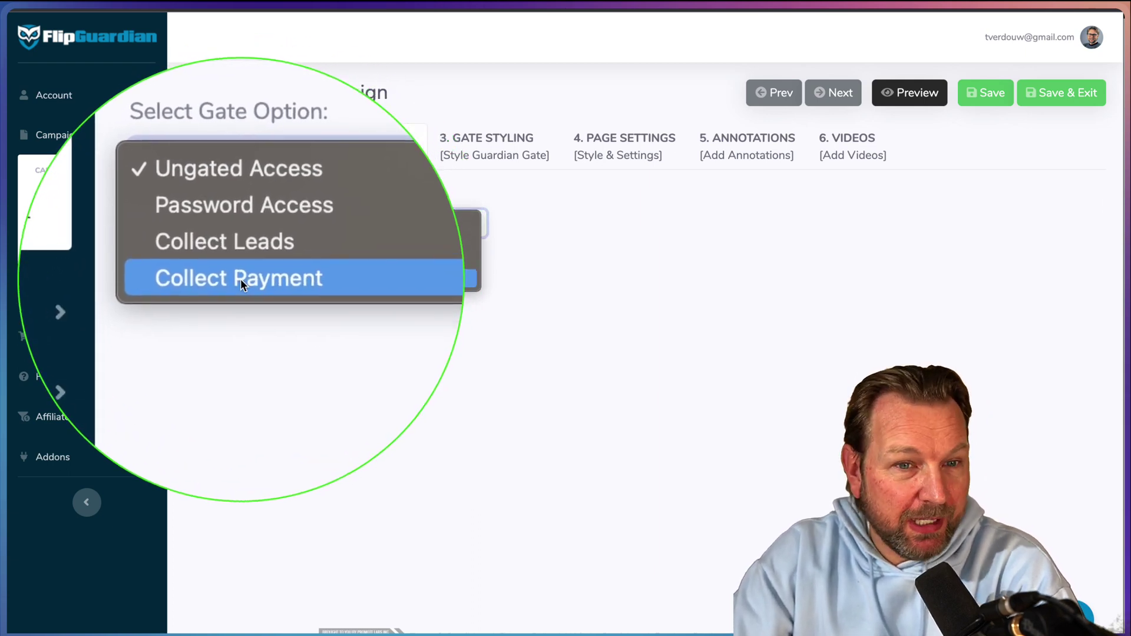
left_click(239, 278)
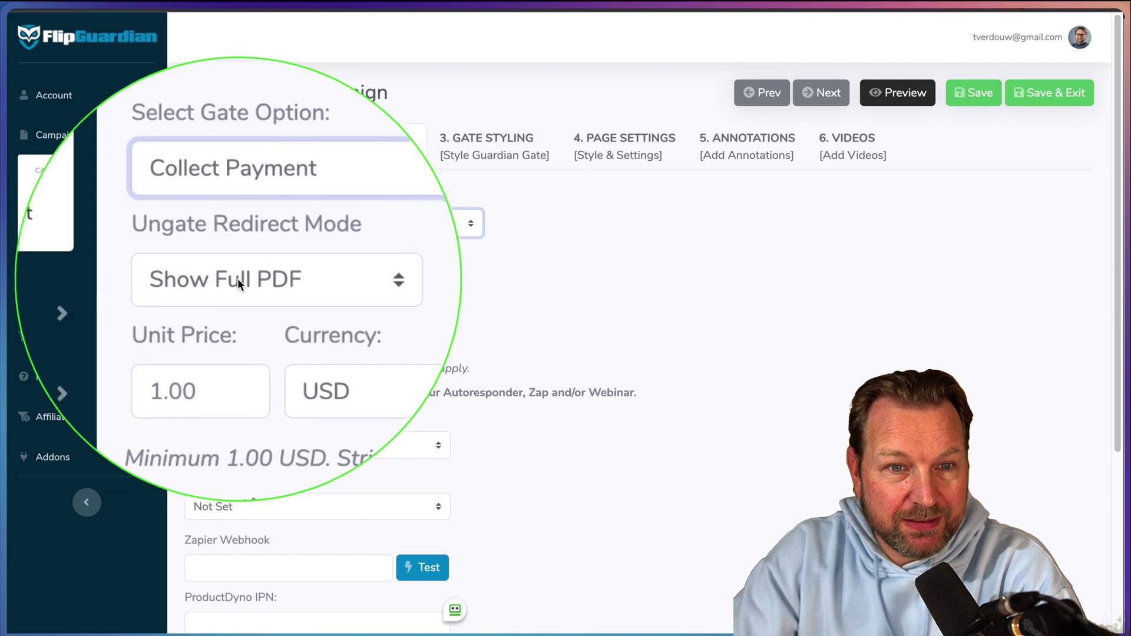
Step: Keep Ungate Redirect Mode on Show Full PDF and enter a 3.75 USD unit price
left_click(243, 282)
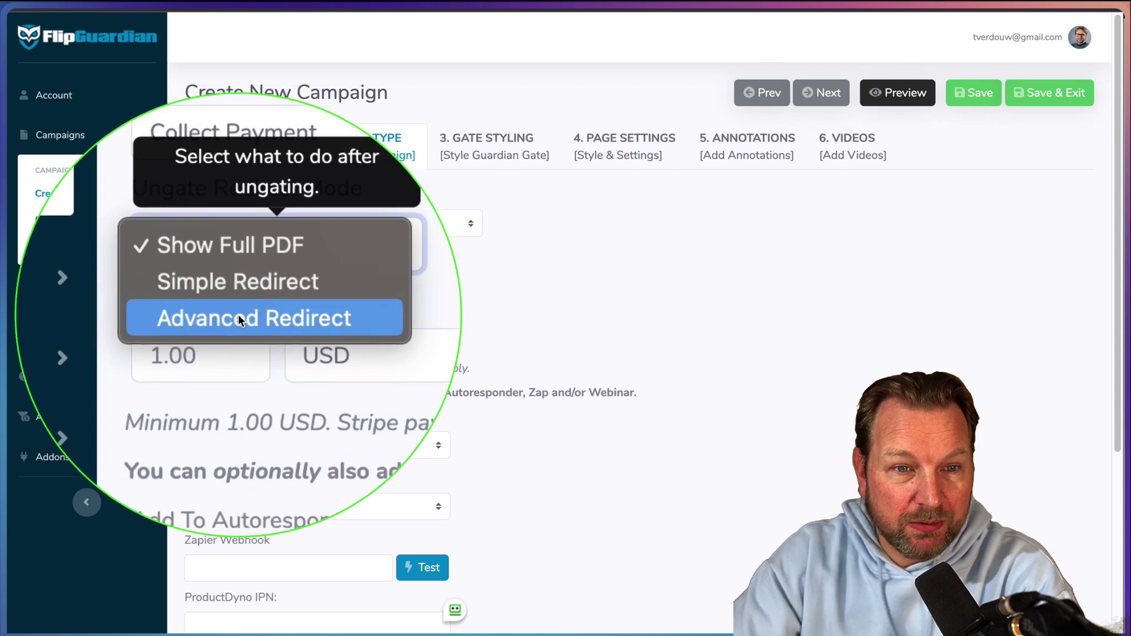
left_click(241, 328)
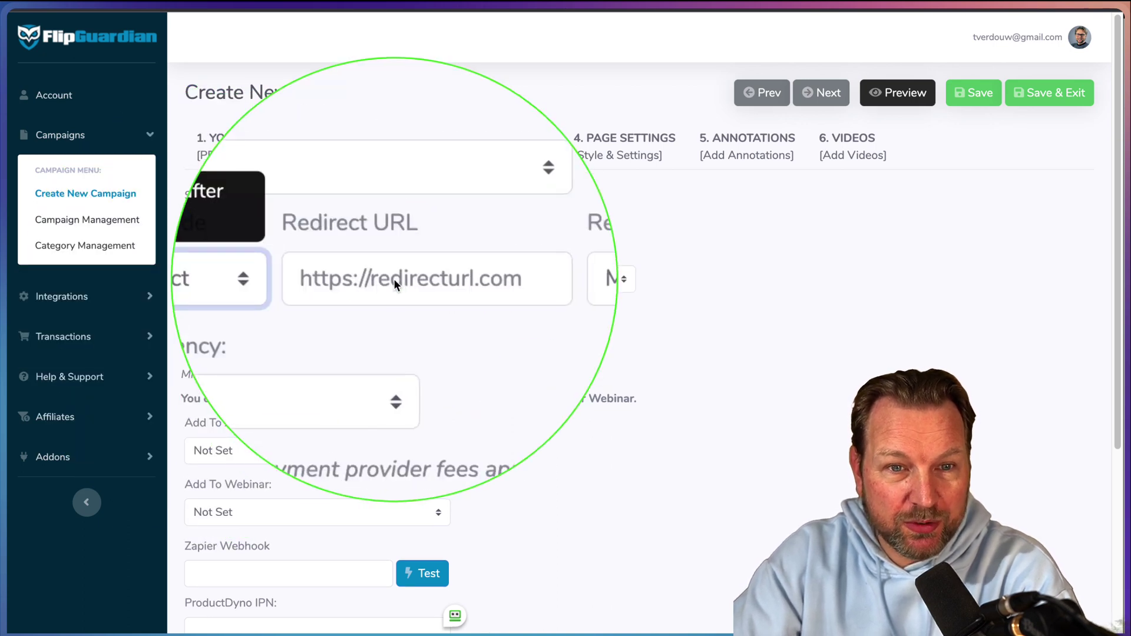
left_click(535, 282)
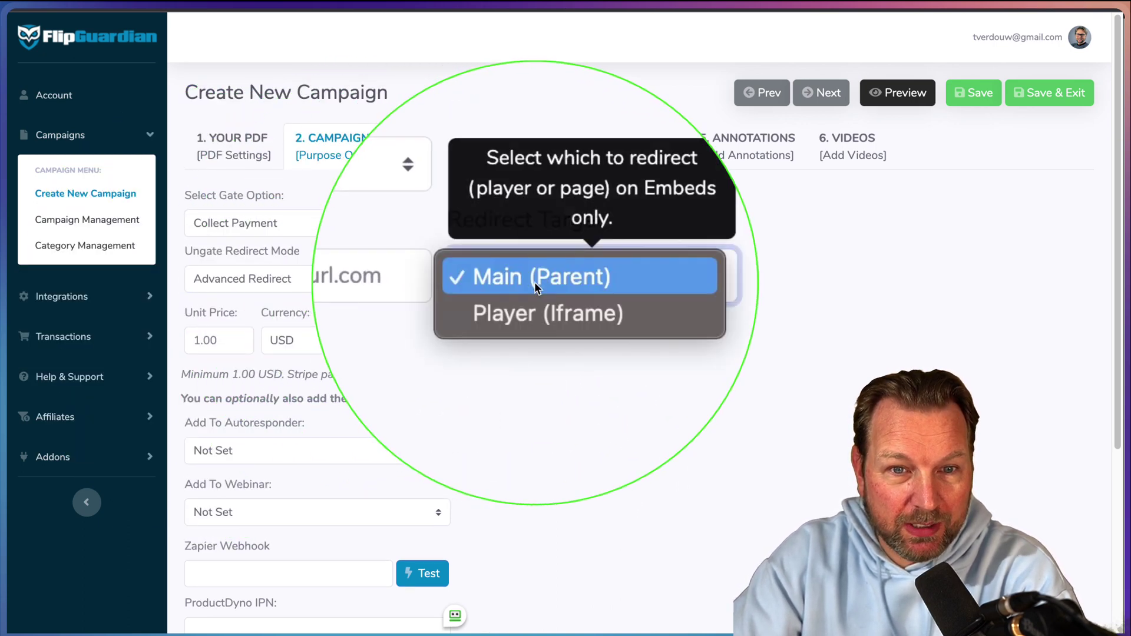
left_click(320, 277)
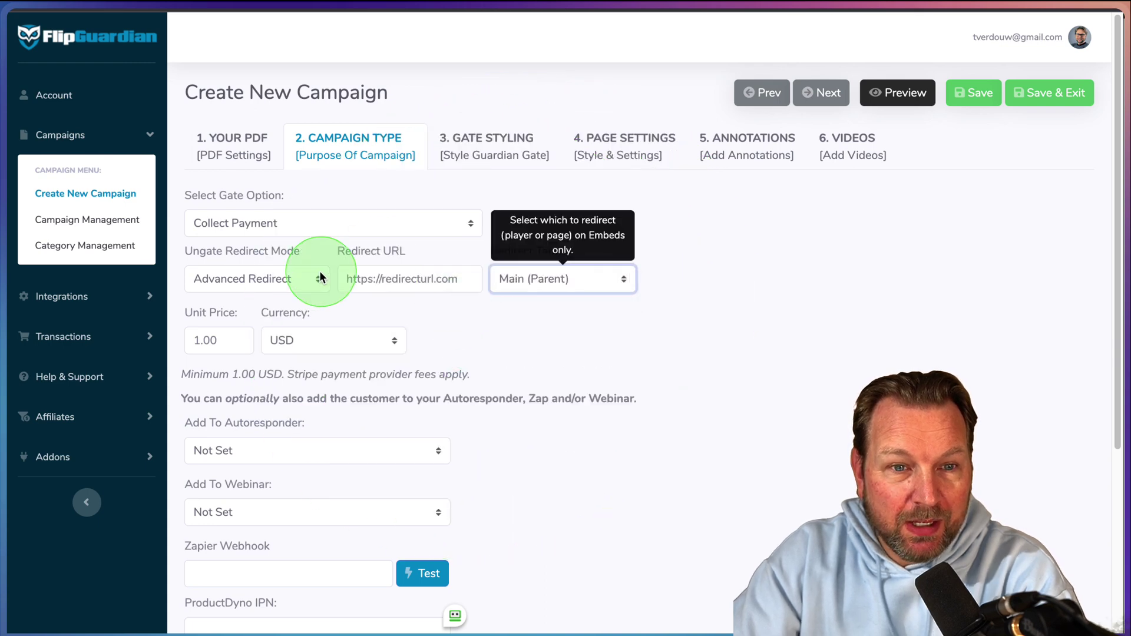
left_click(253, 276)
left_click(246, 243)
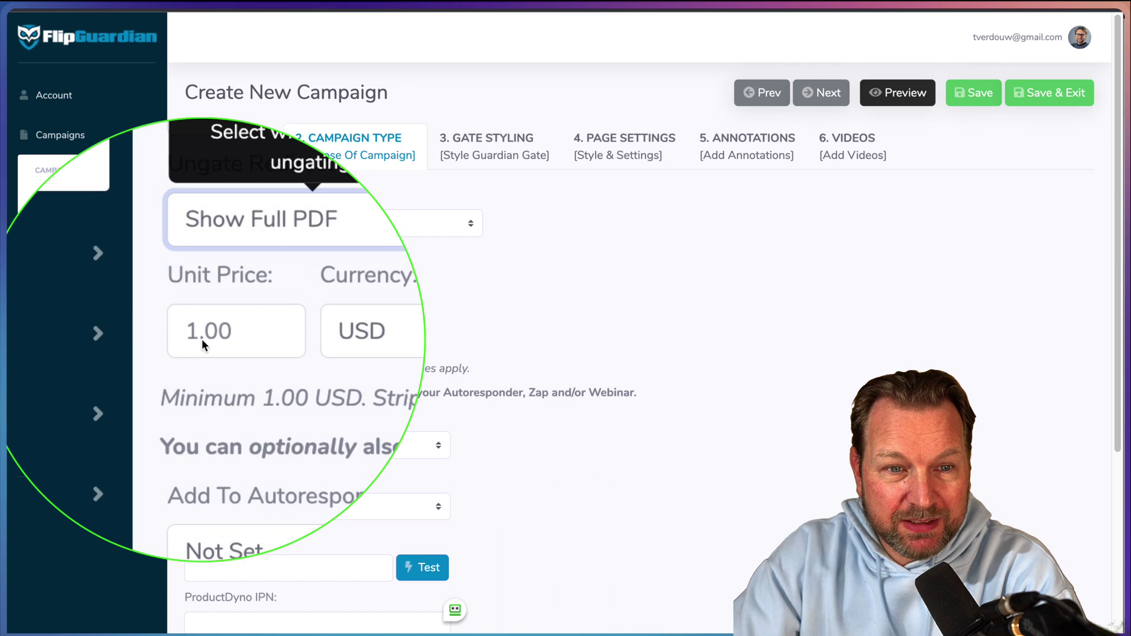
left_click(197, 339)
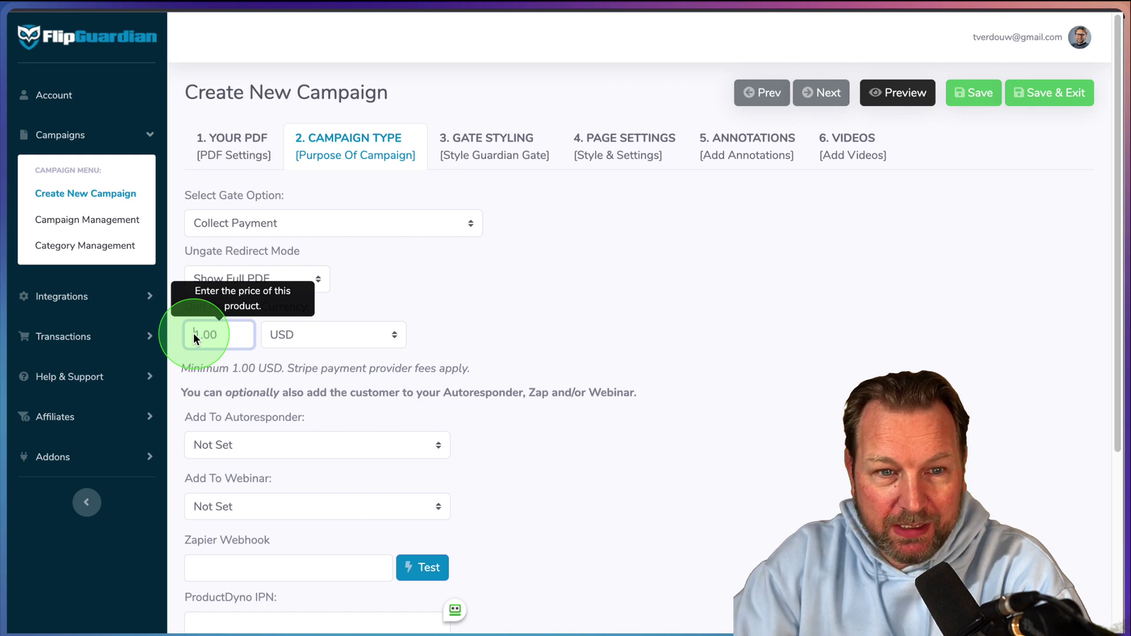
type("3.75")
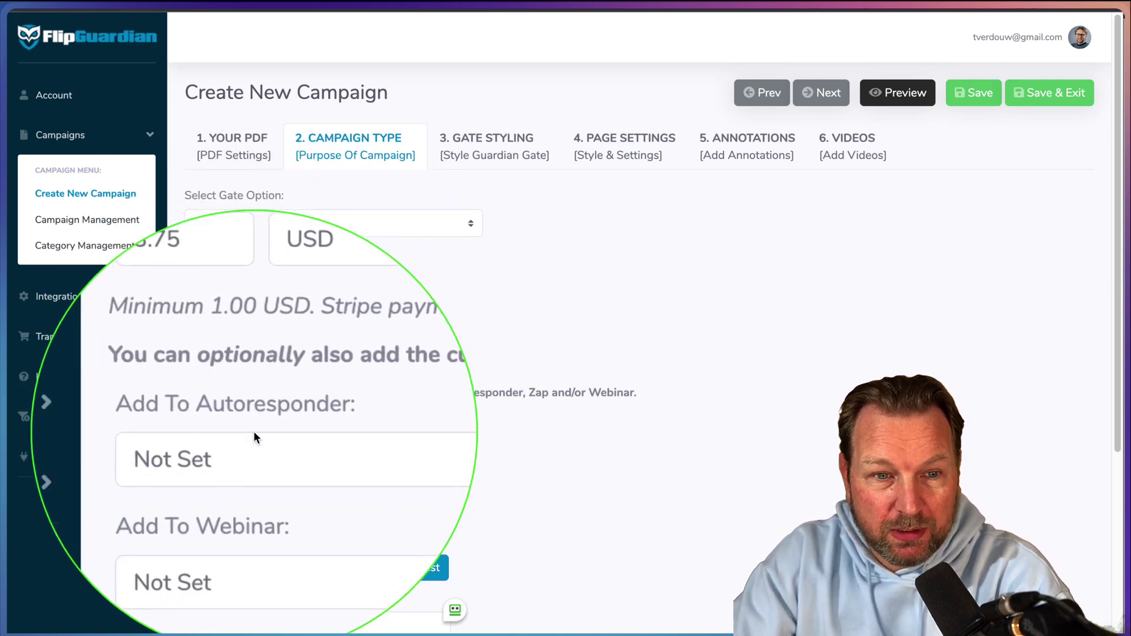
left_click(241, 448)
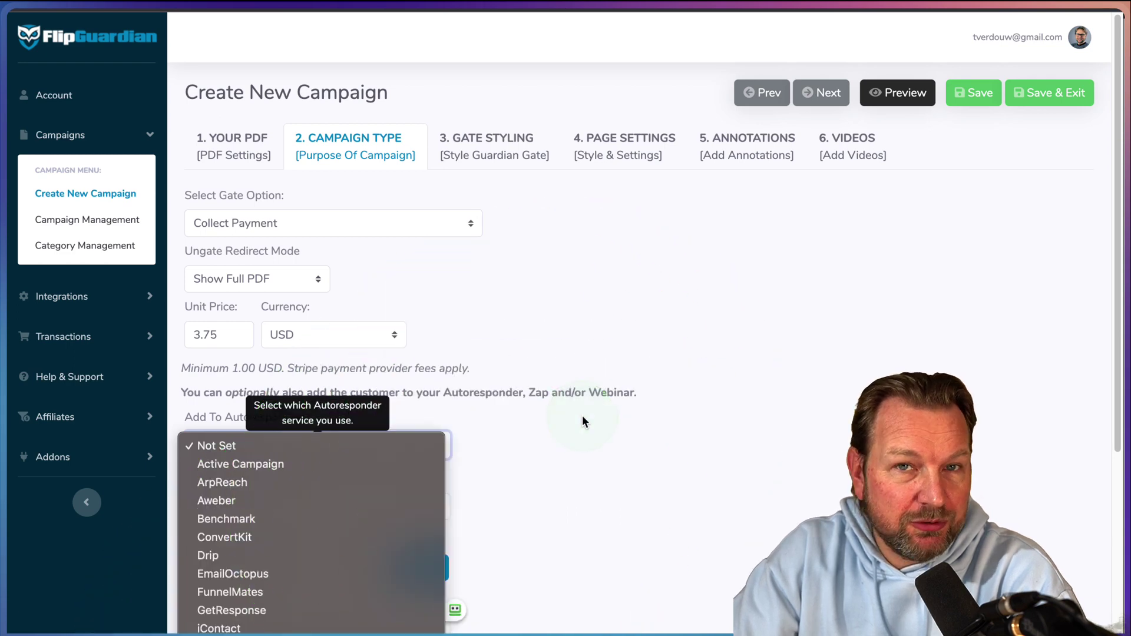
left_click(660, 357)
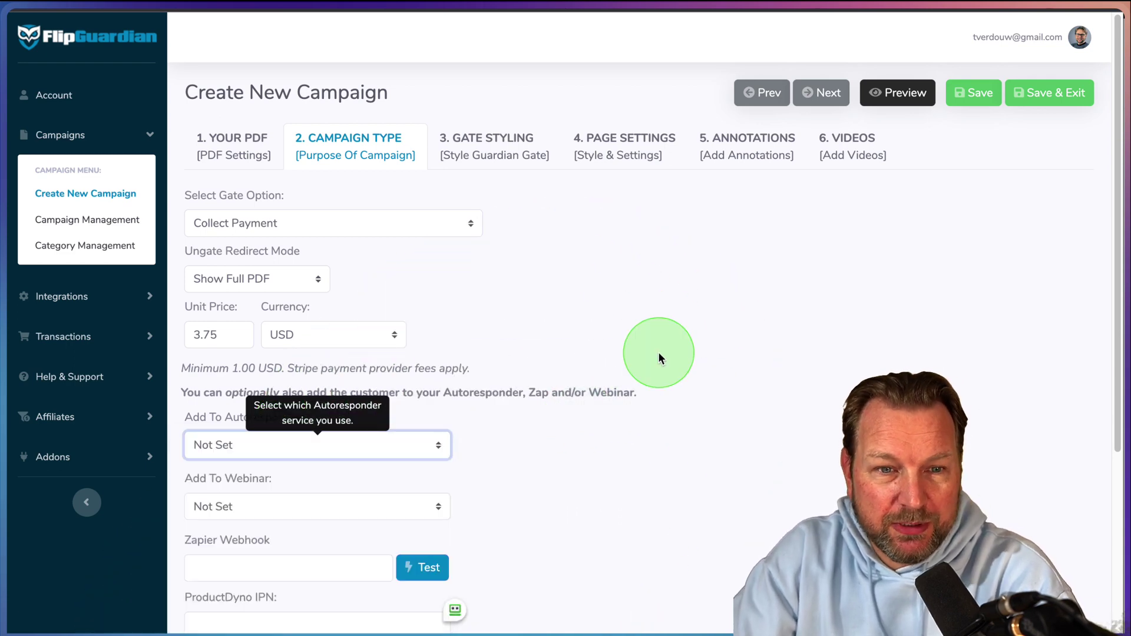
double_click(659, 357)
scroll(540, 383, "down", 2)
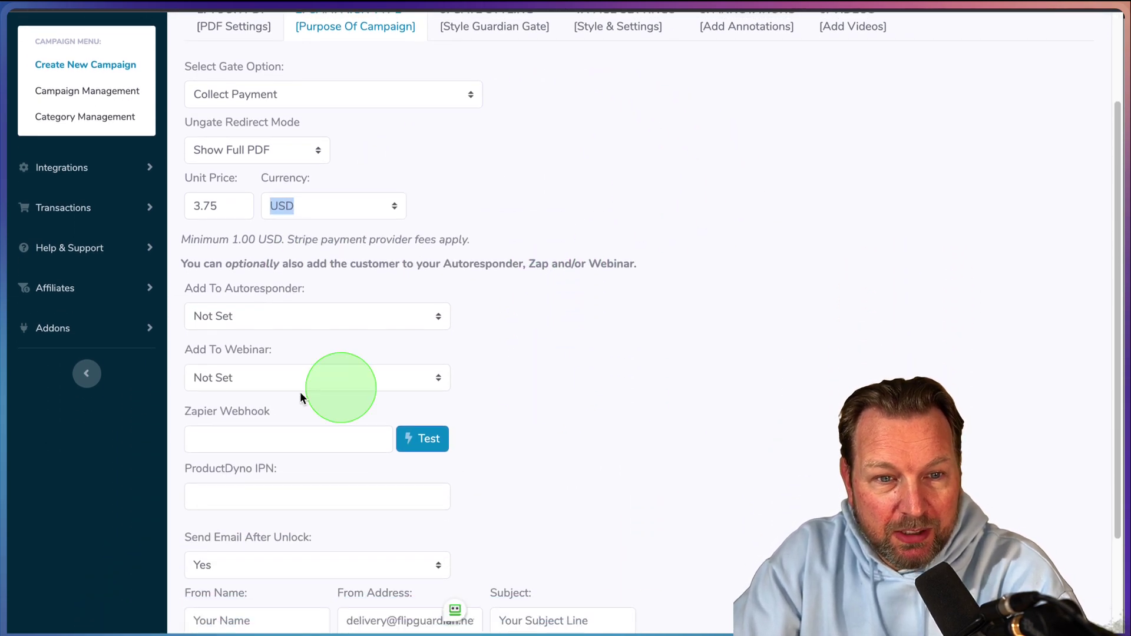
left_click(242, 378)
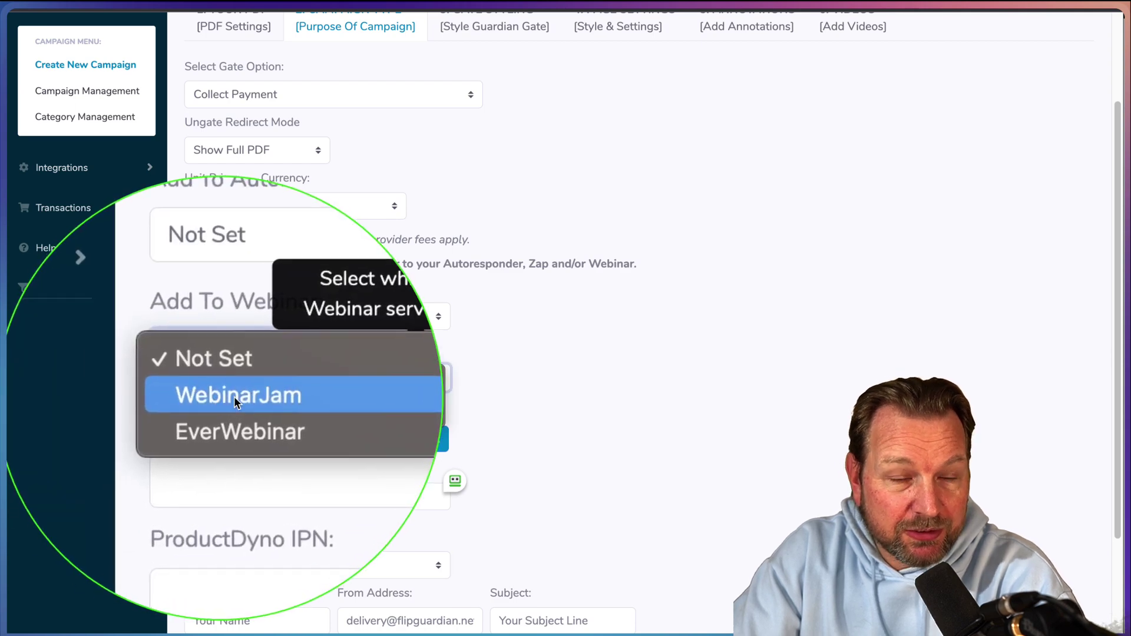
left_click(627, 376)
scroll(578, 388, "down", 2)
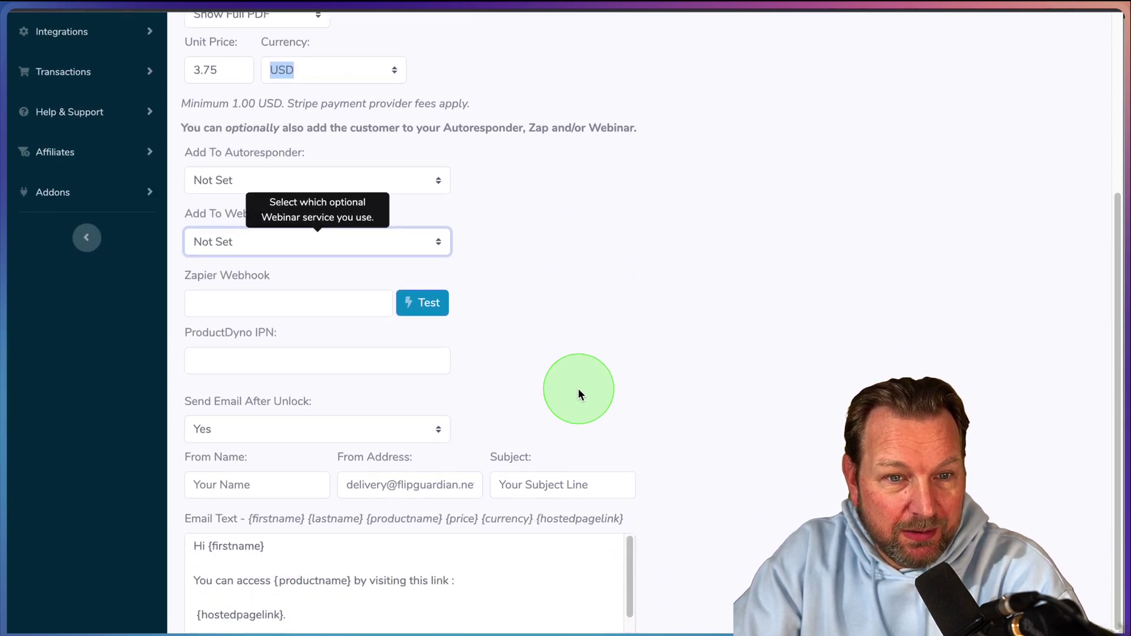
scroll(578, 391, "down", 1)
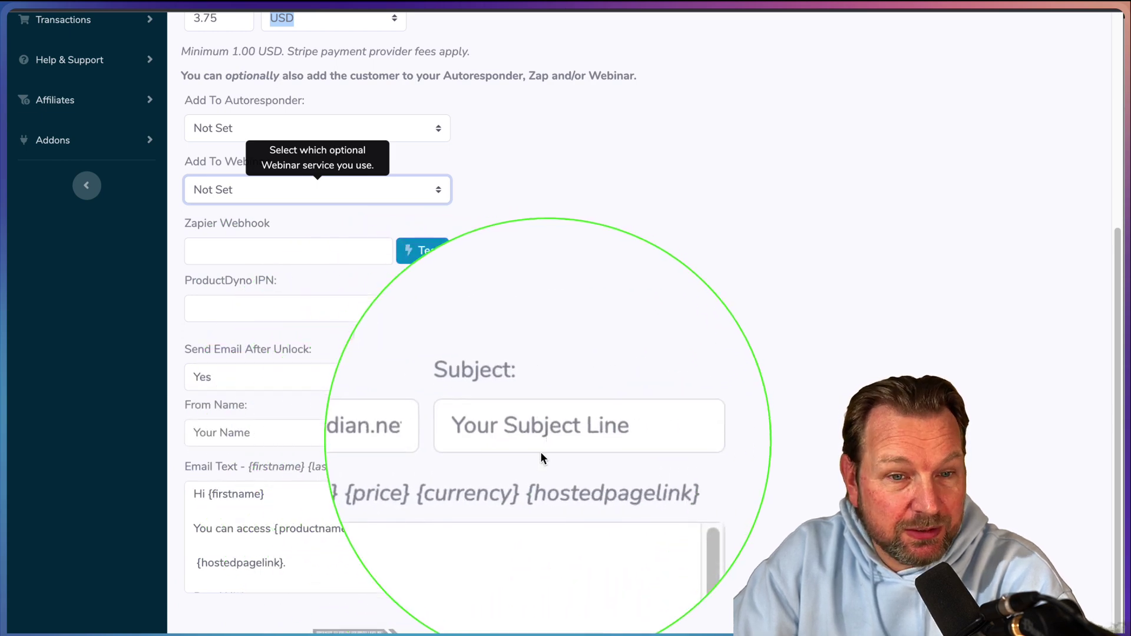
scroll(301, 561, "down", 1)
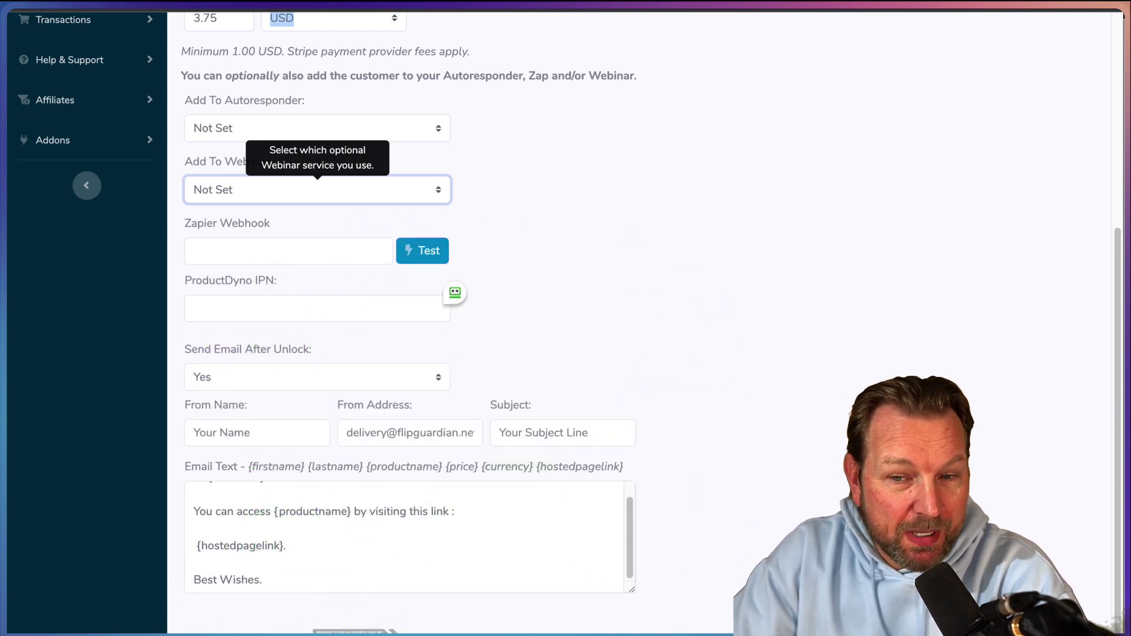
scroll(565, 318, "up", 5)
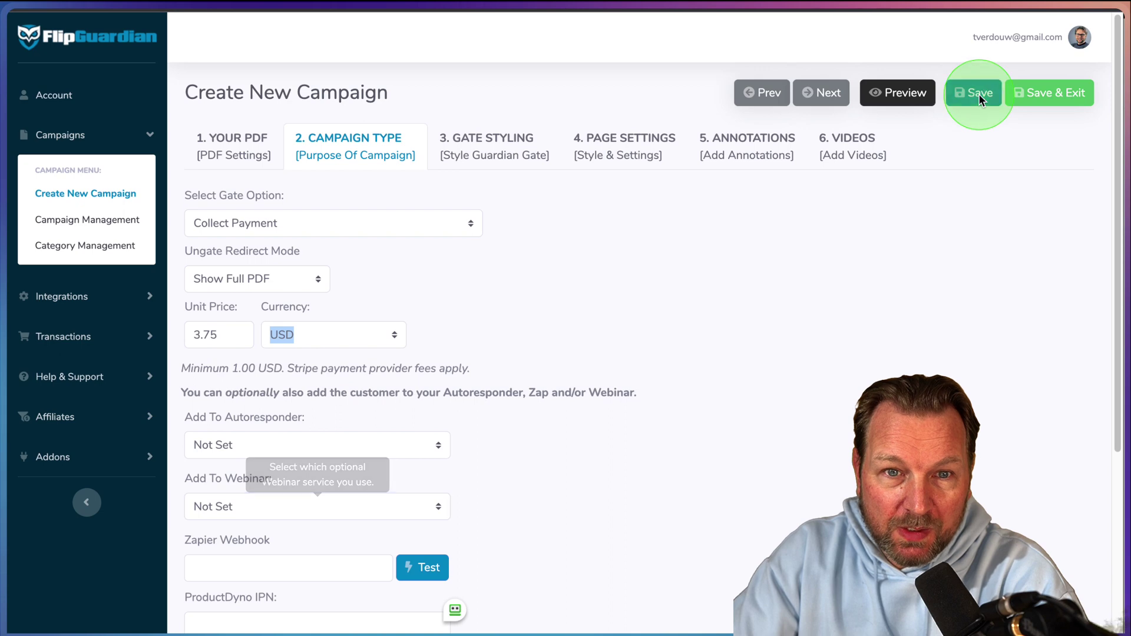
left_click(493, 147)
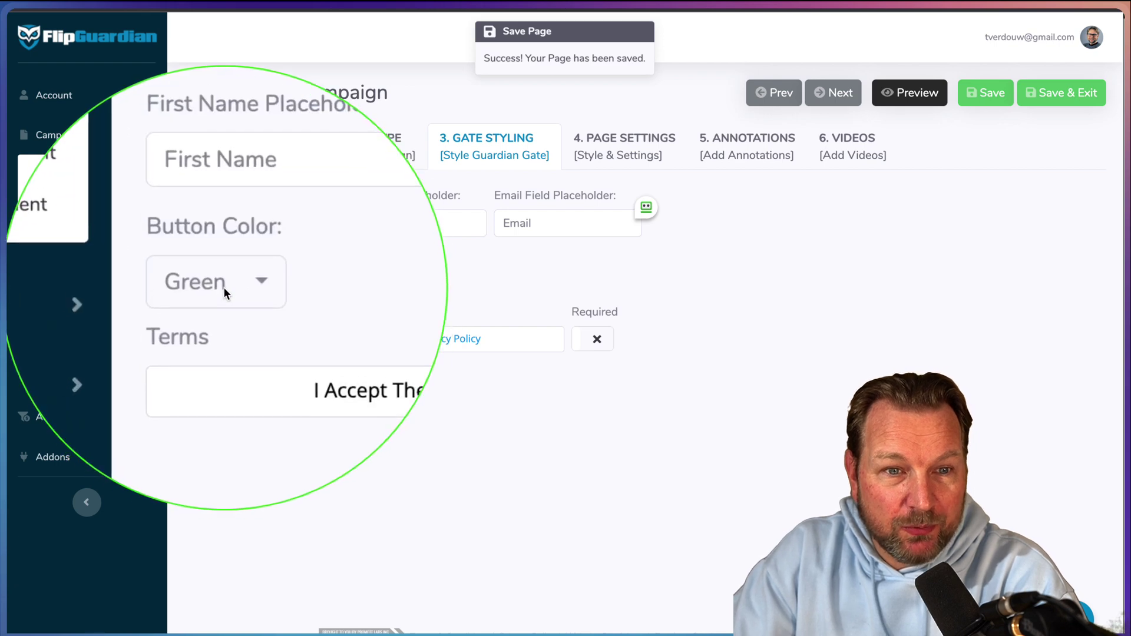
Step: Make the gate button Red, leave terms acceptance optional, and save the gate styling
left_click(219, 286)
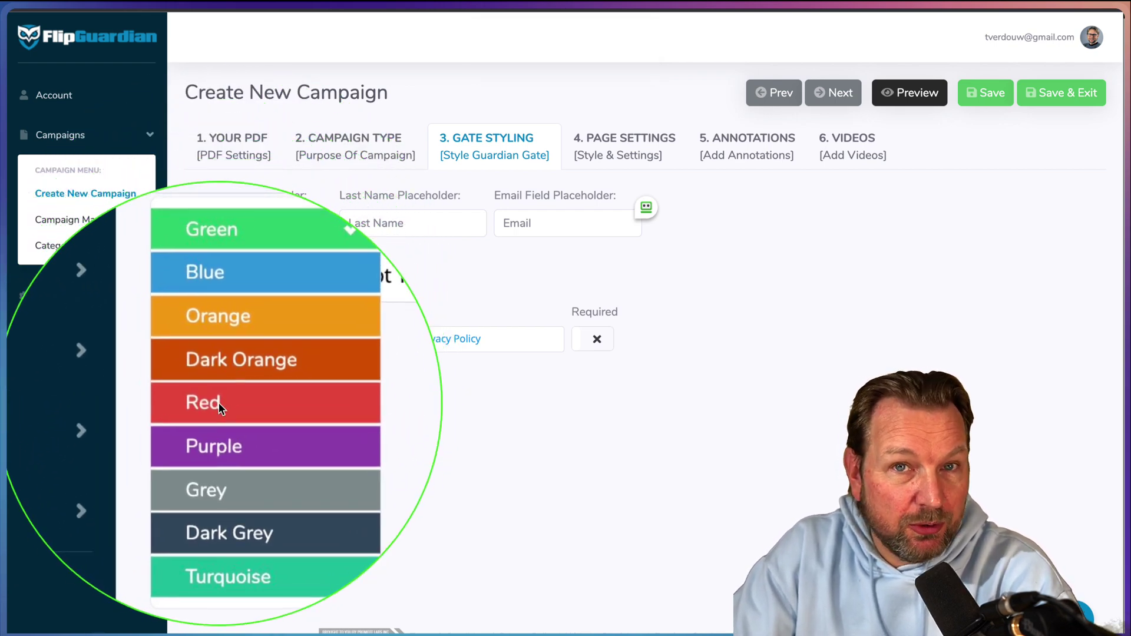
left_click(218, 406)
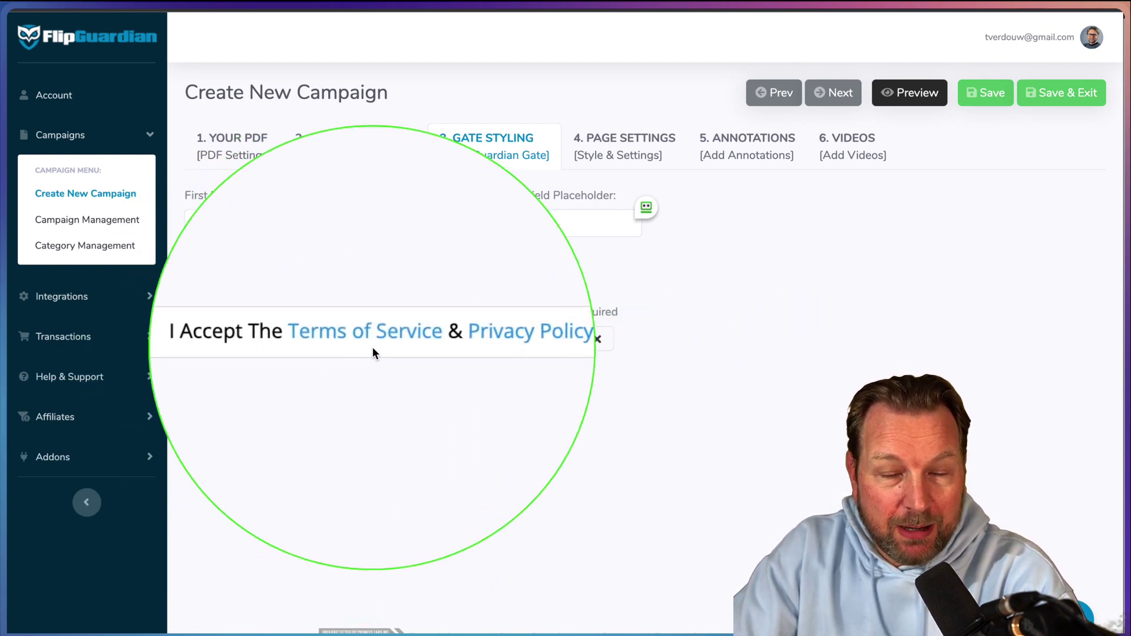
left_click(594, 341)
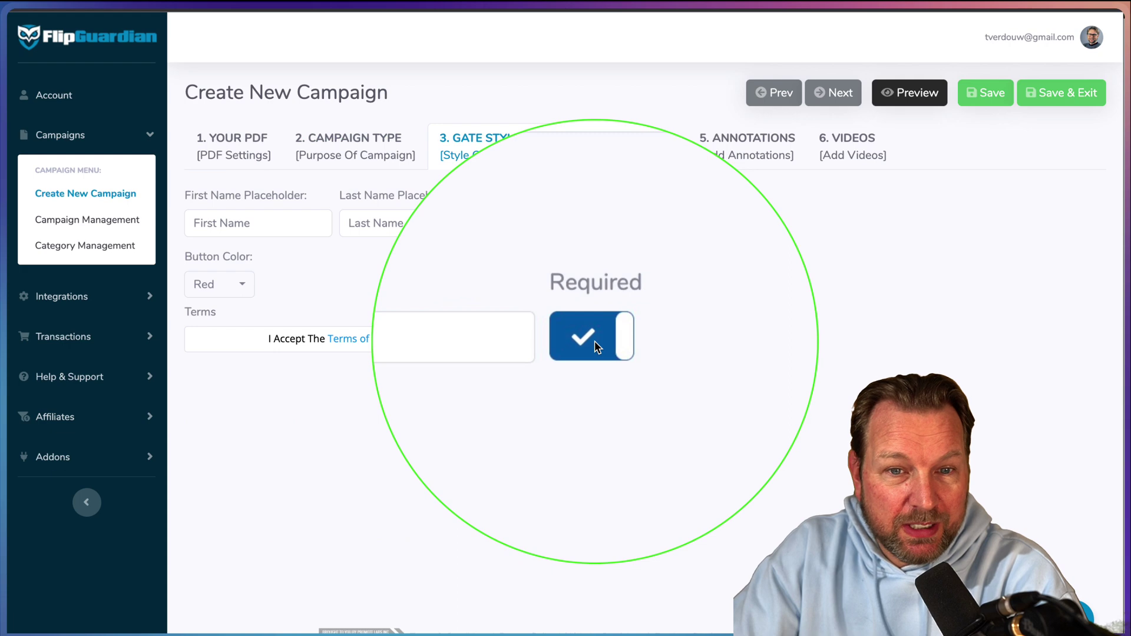
left_click(594, 341)
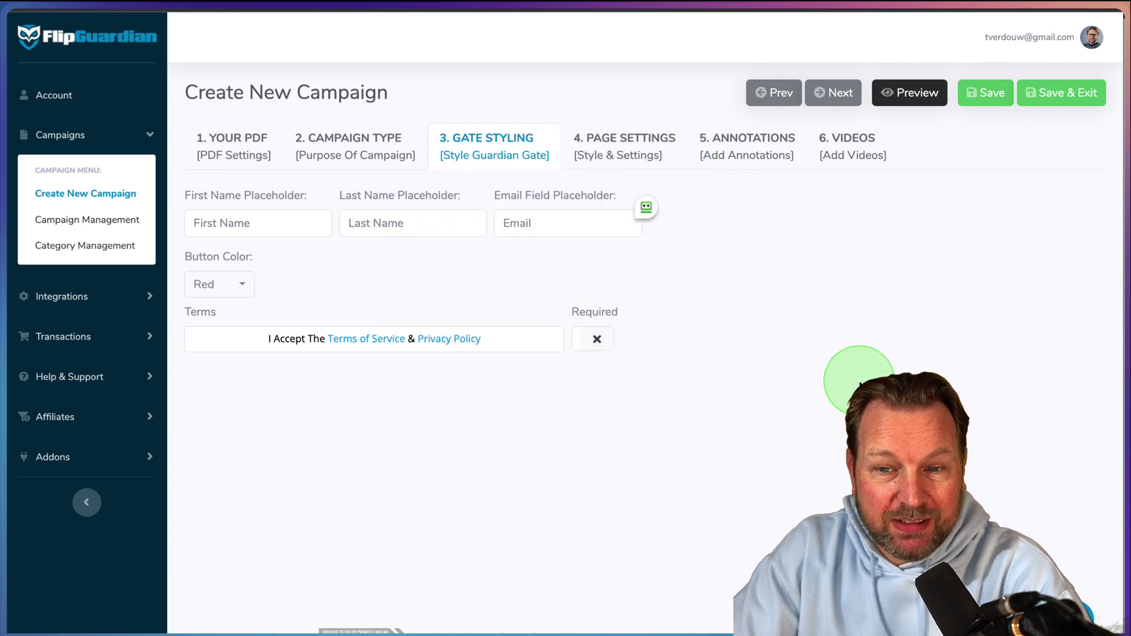
left_click(988, 94)
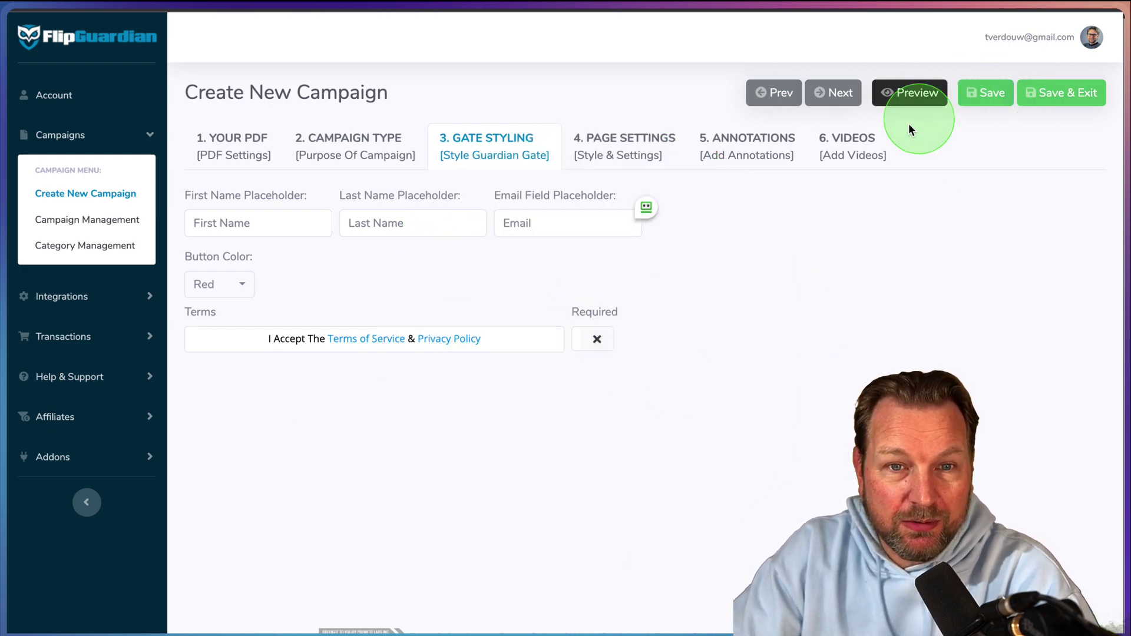
Step: In Page Settings, choose the Dark player skin and a fully transparent player background
left_click(604, 143)
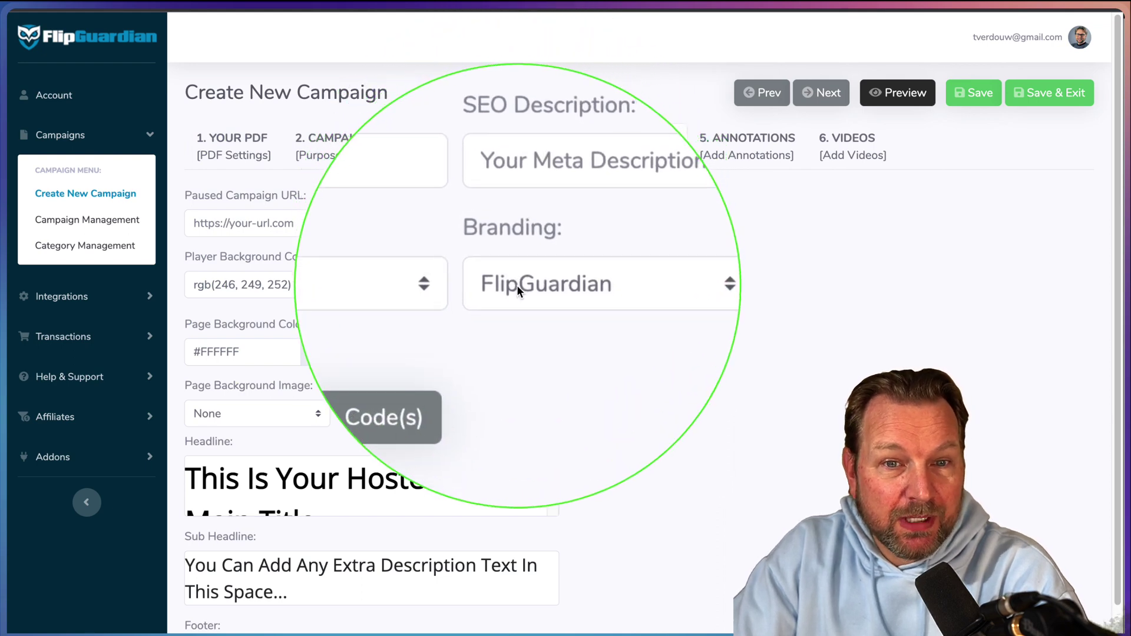
left_click(366, 294)
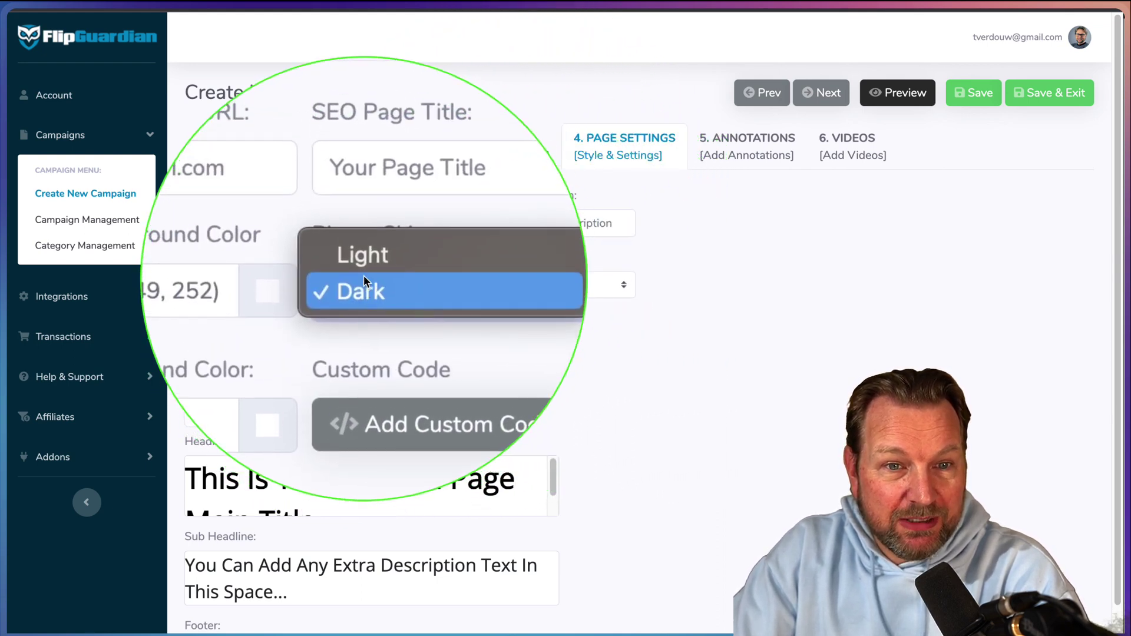
left_click(354, 275)
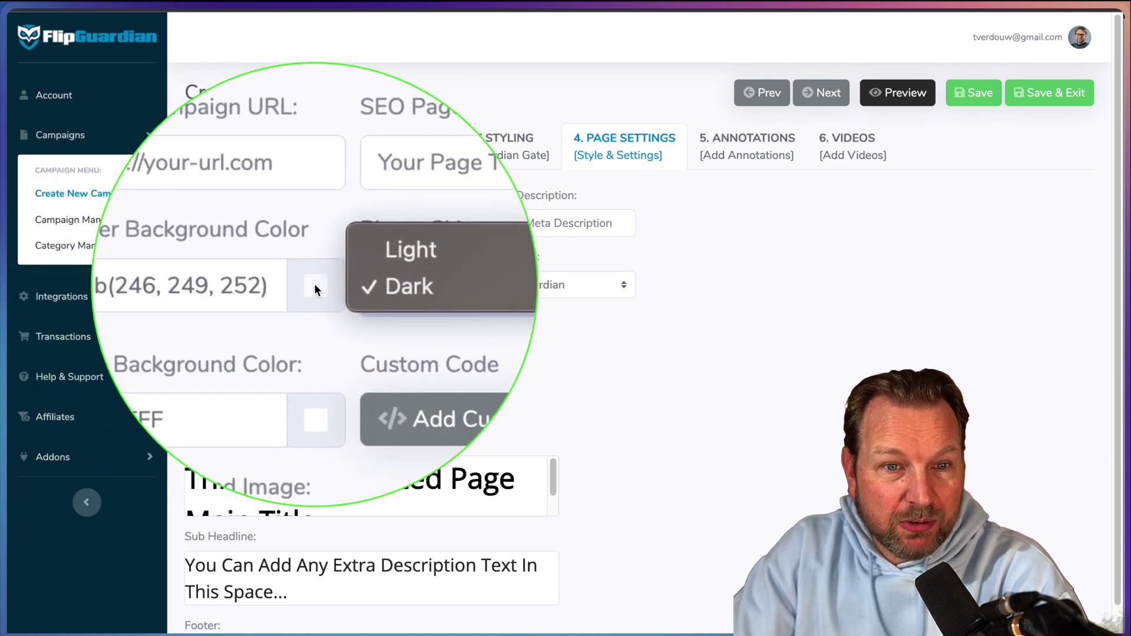
left_click(313, 283)
left_click(313, 284)
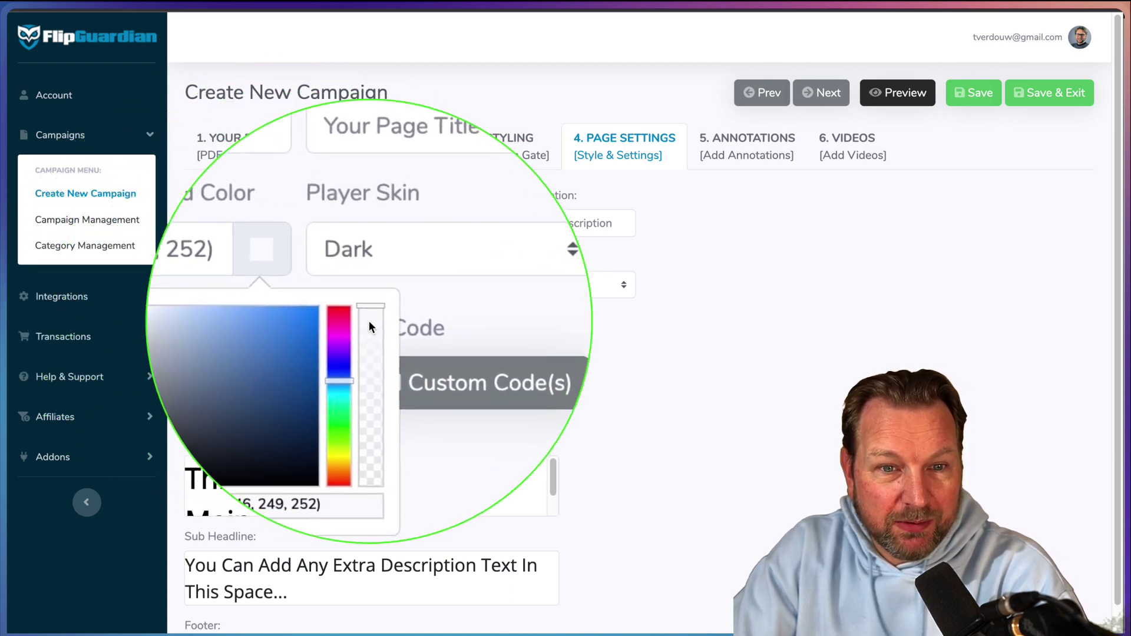
left_click_drag(369, 323, 372, 406)
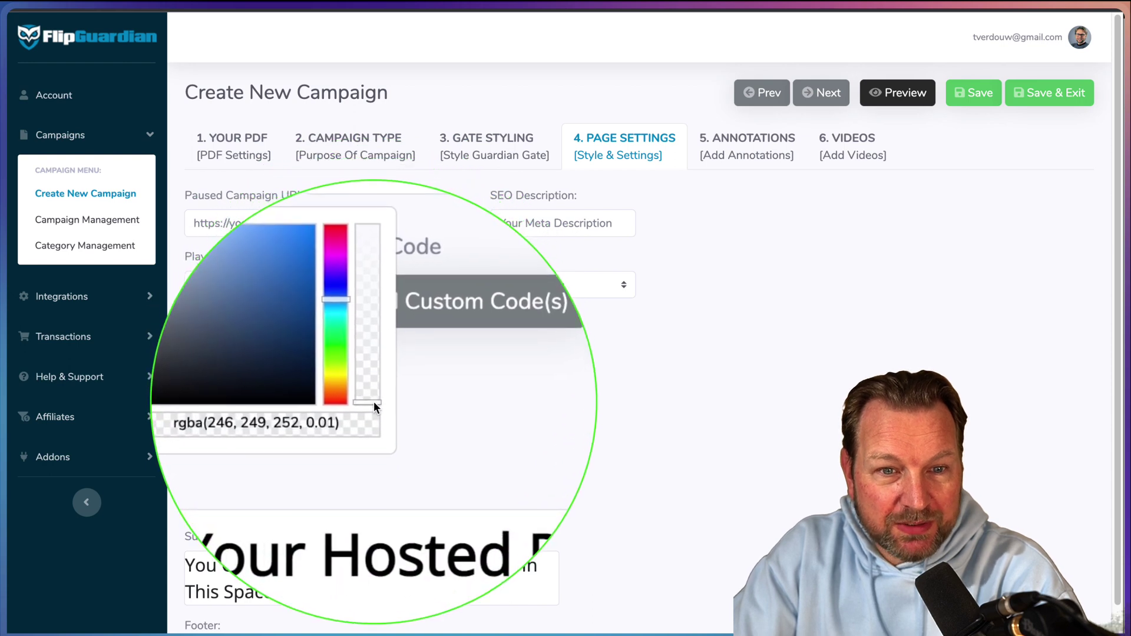
left_click(410, 384)
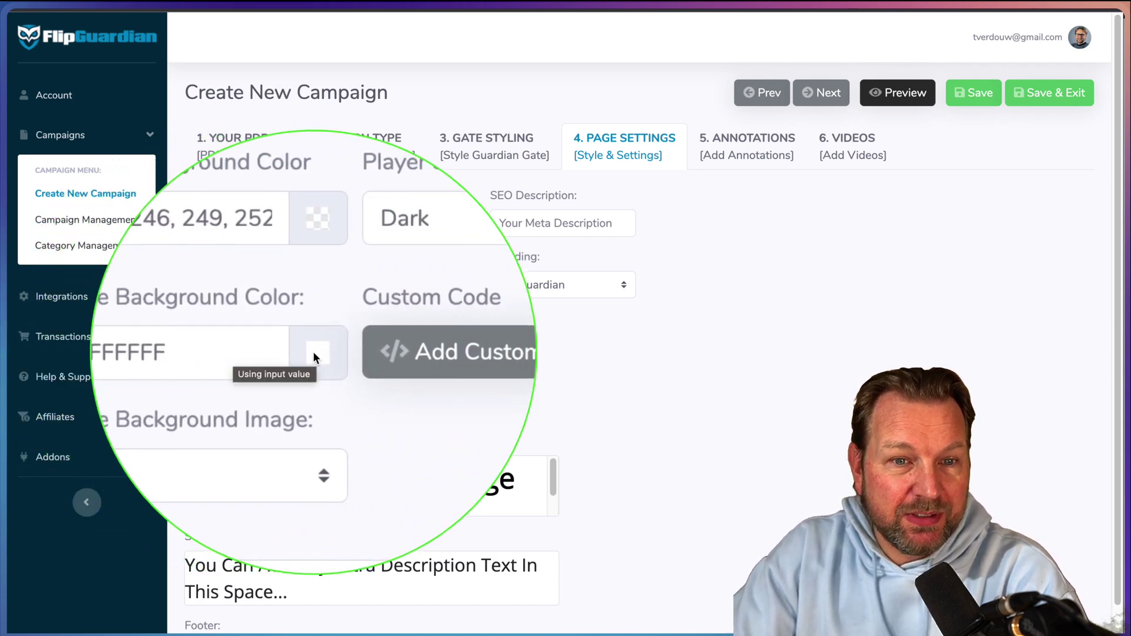
Step: Set the page background image to Upload and browse for an image file
left_click(407, 354)
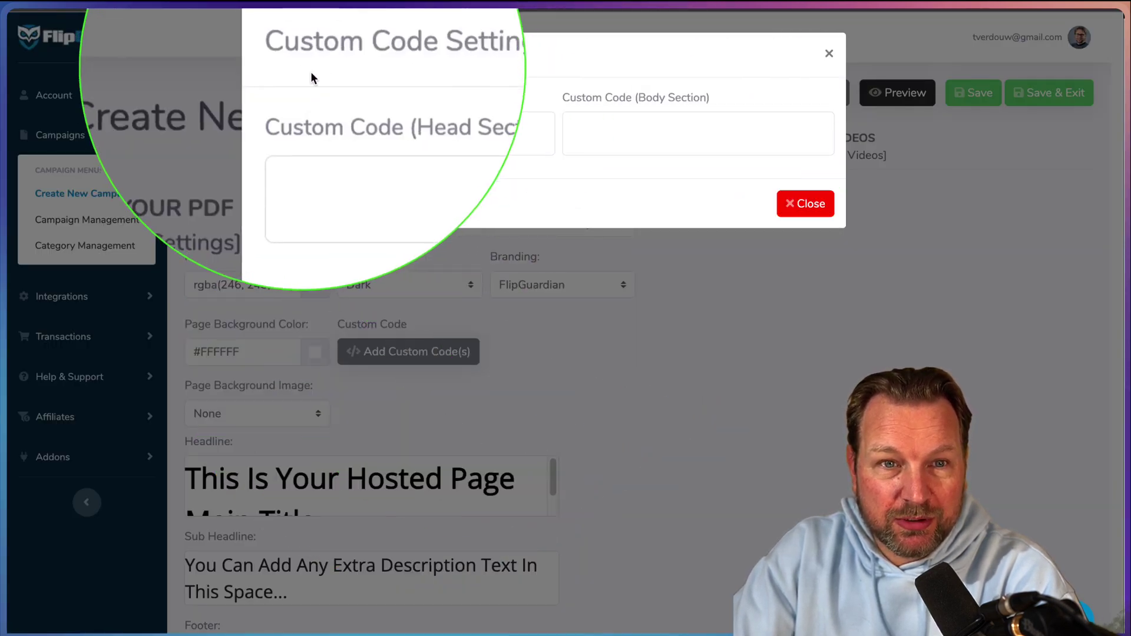
left_click(827, 54)
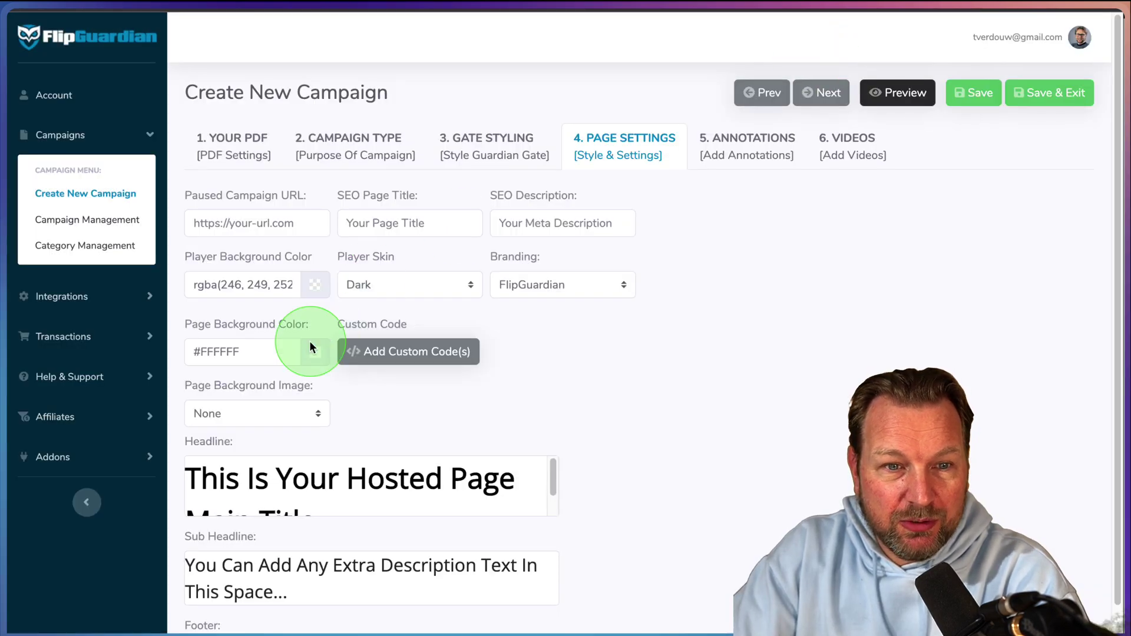
left_click(242, 413)
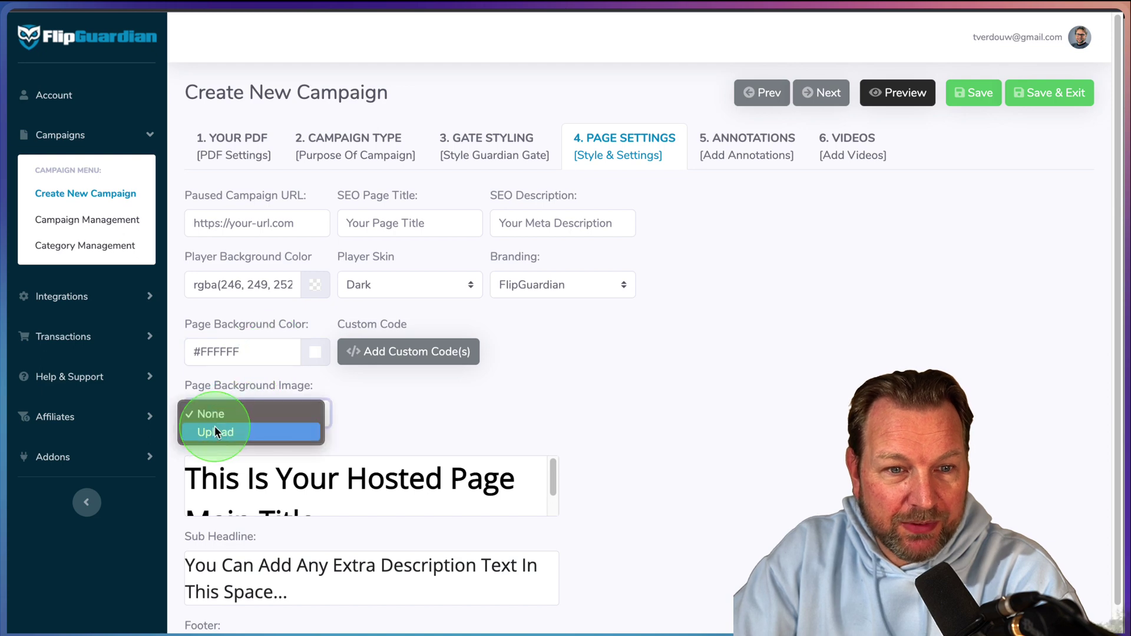
left_click(210, 431)
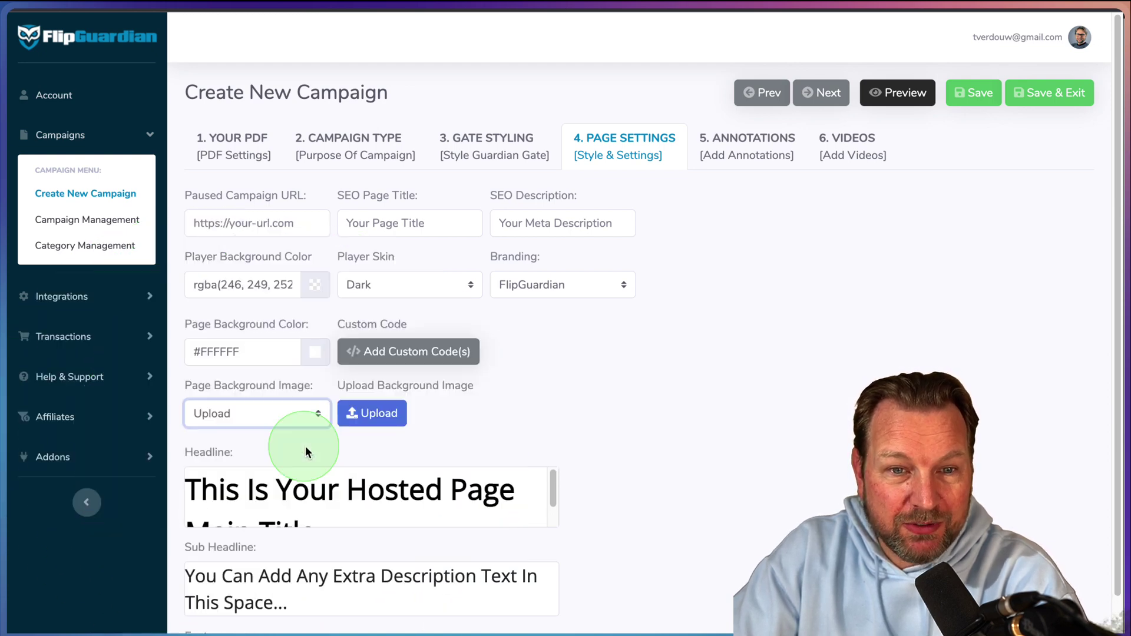
left_click(382, 416)
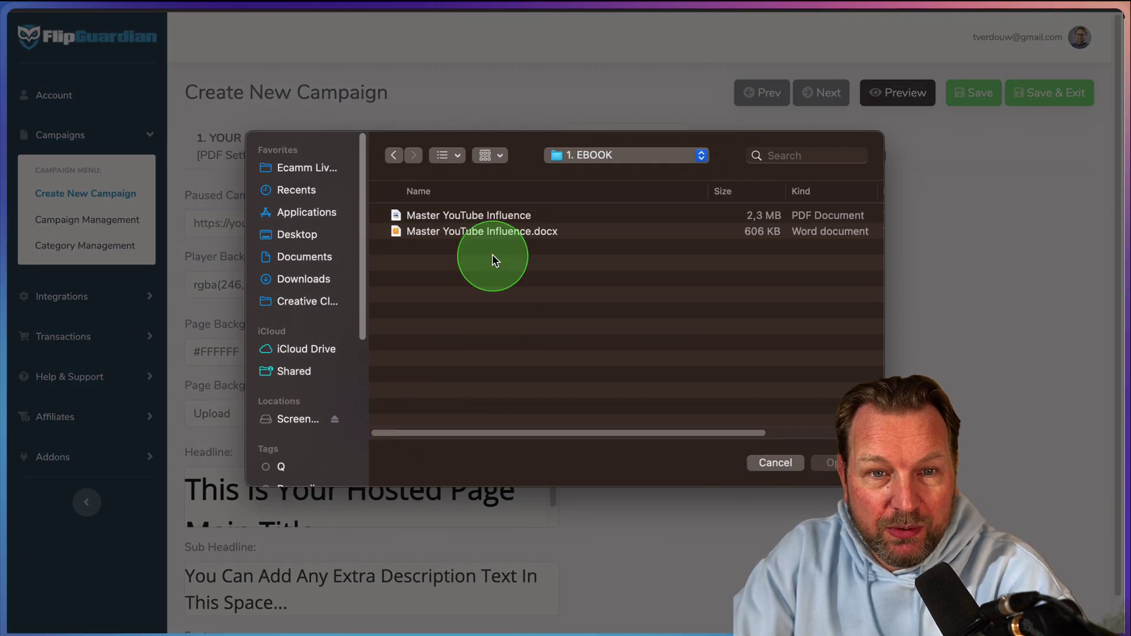
Step: Try uploading wp9133356.jpg from Downloads and dismiss the file-too-big alert
left_click(295, 279)
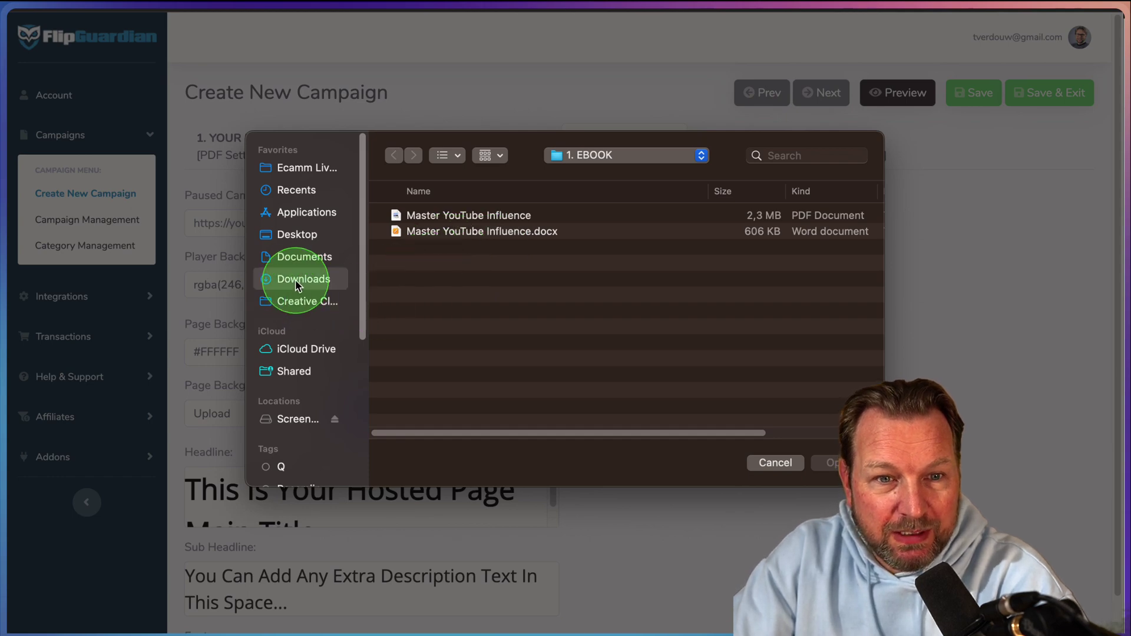
left_click(468, 246)
key("space")
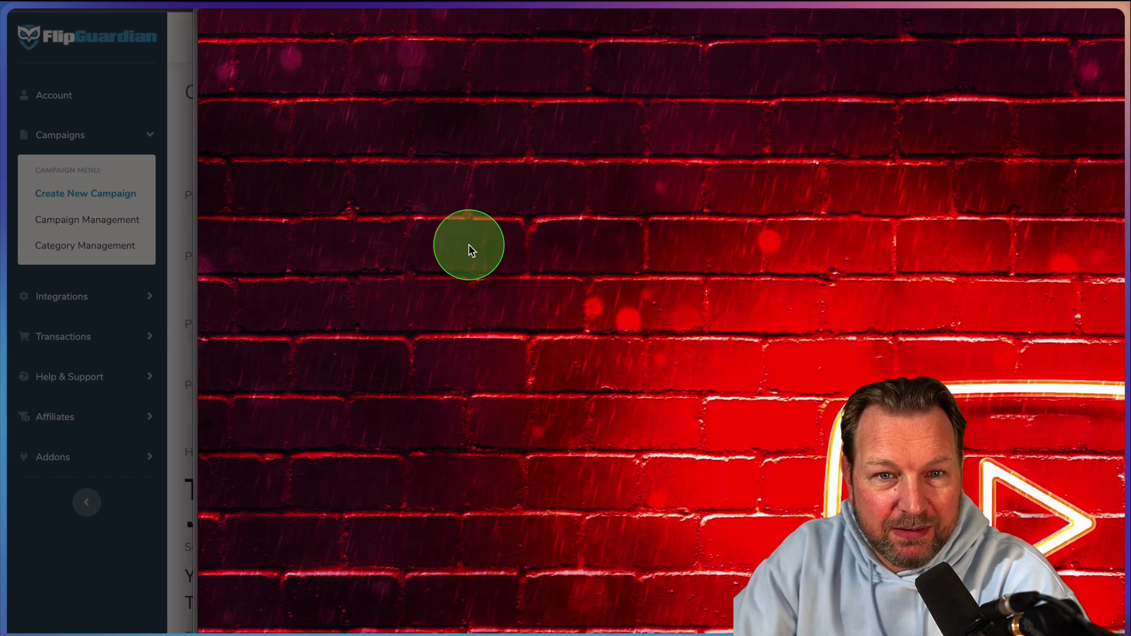
key("space")
left_click(892, 368)
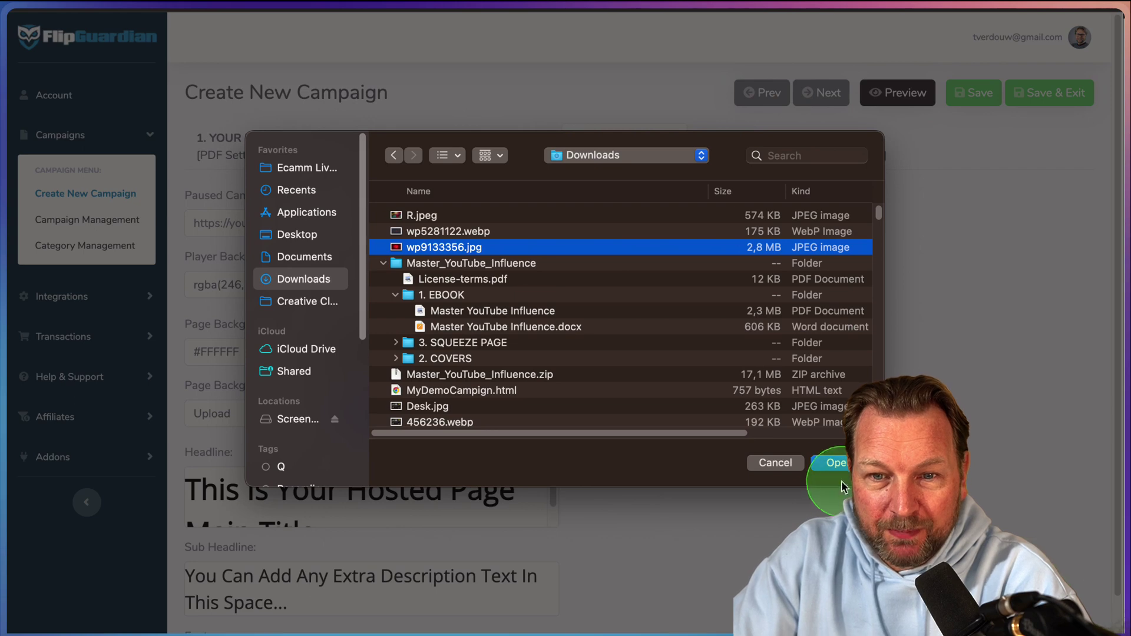
left_click(835, 463)
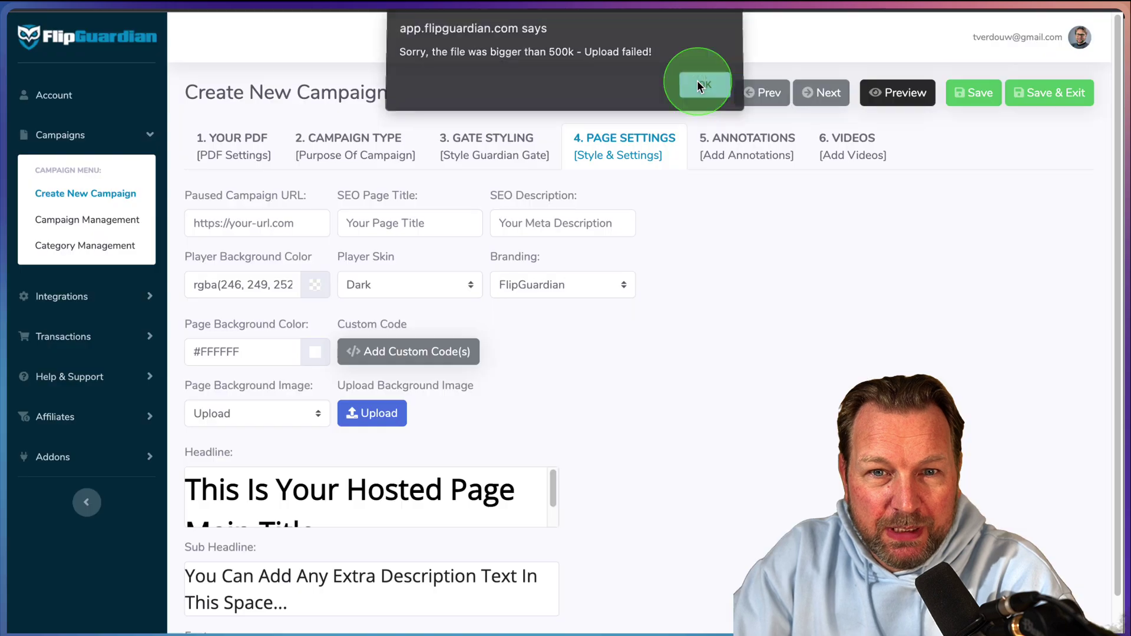
left_click(701, 87)
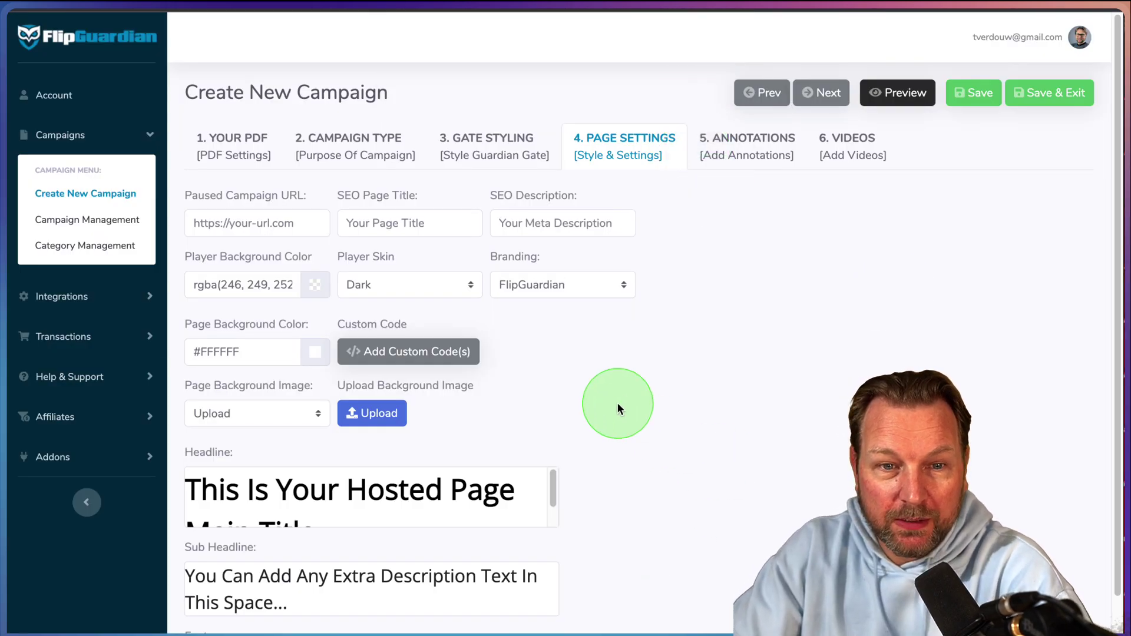
Step: Upload YT-background.jpg as the page background, retrying after the failed upload
left_click(341, 419)
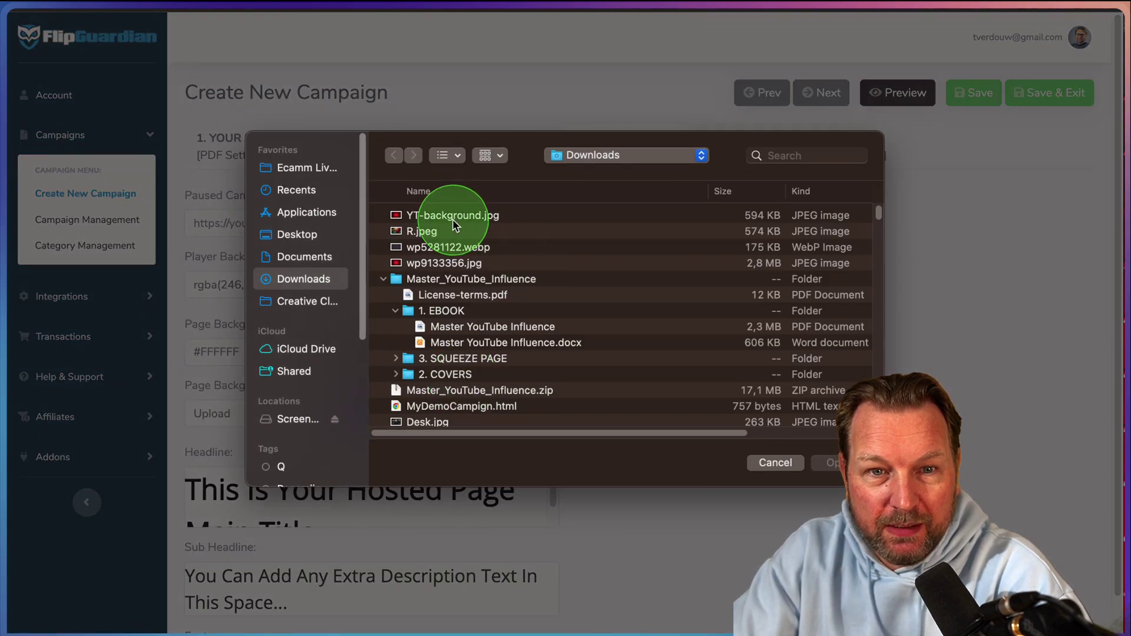
left_click(452, 216)
left_click(818, 462)
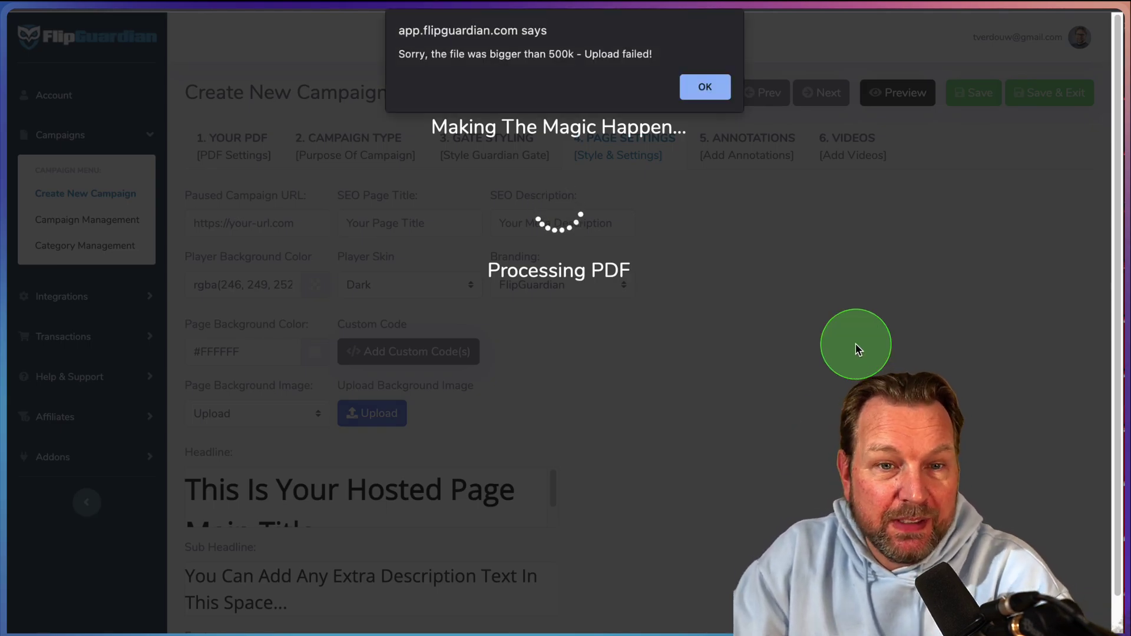
left_click(704, 87)
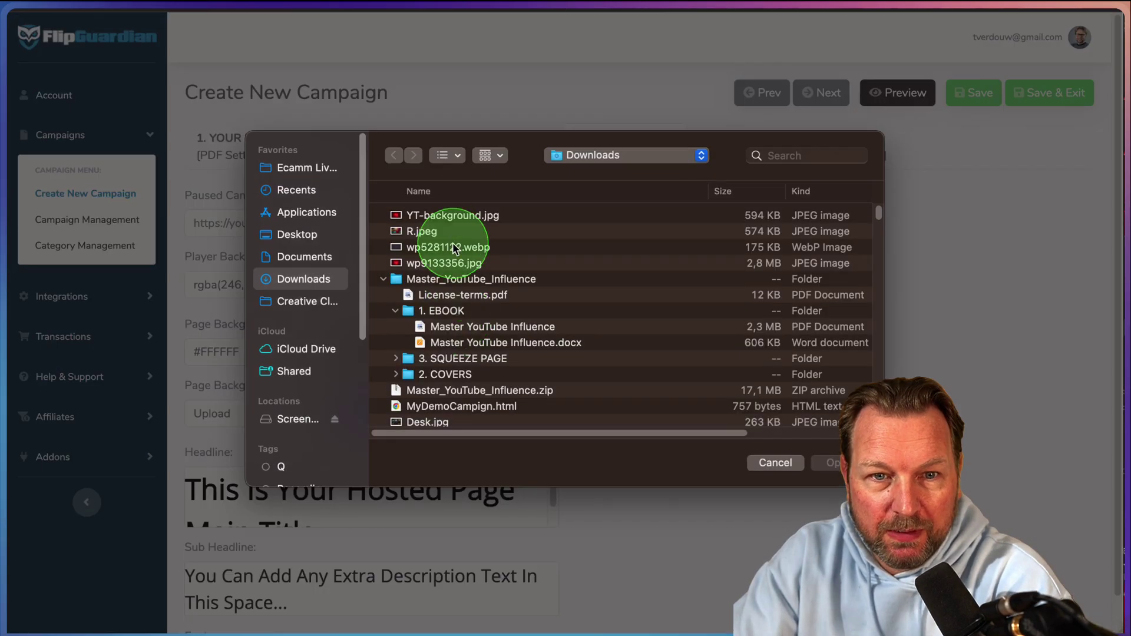
scroll(434, 220, "up", 1)
double_click(443, 217)
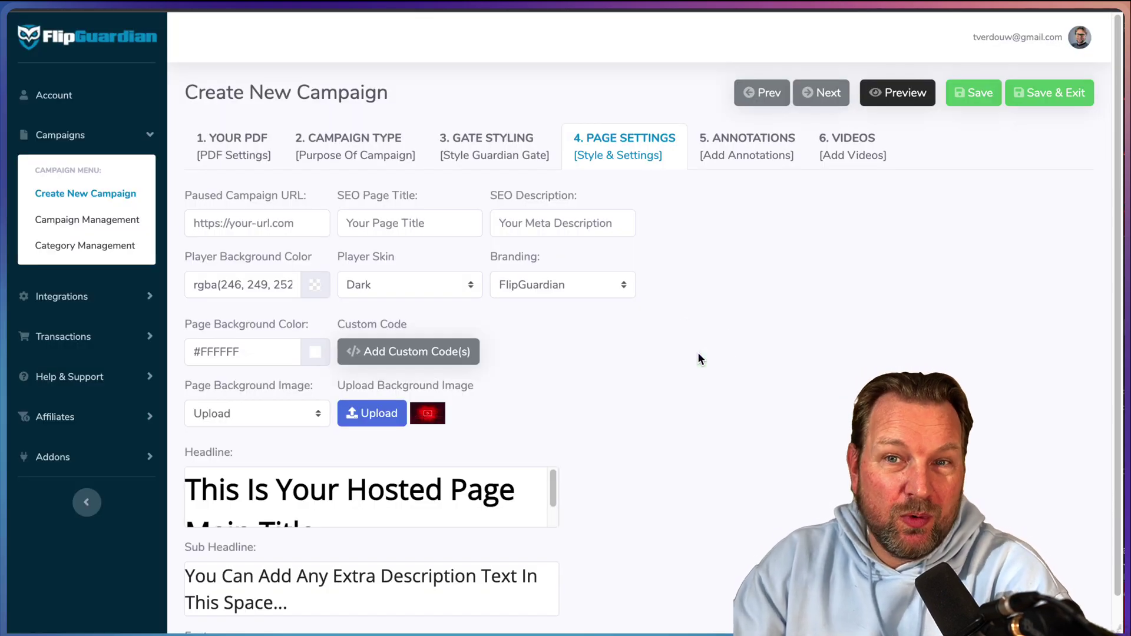
left_click(677, 348)
left_click(510, 463)
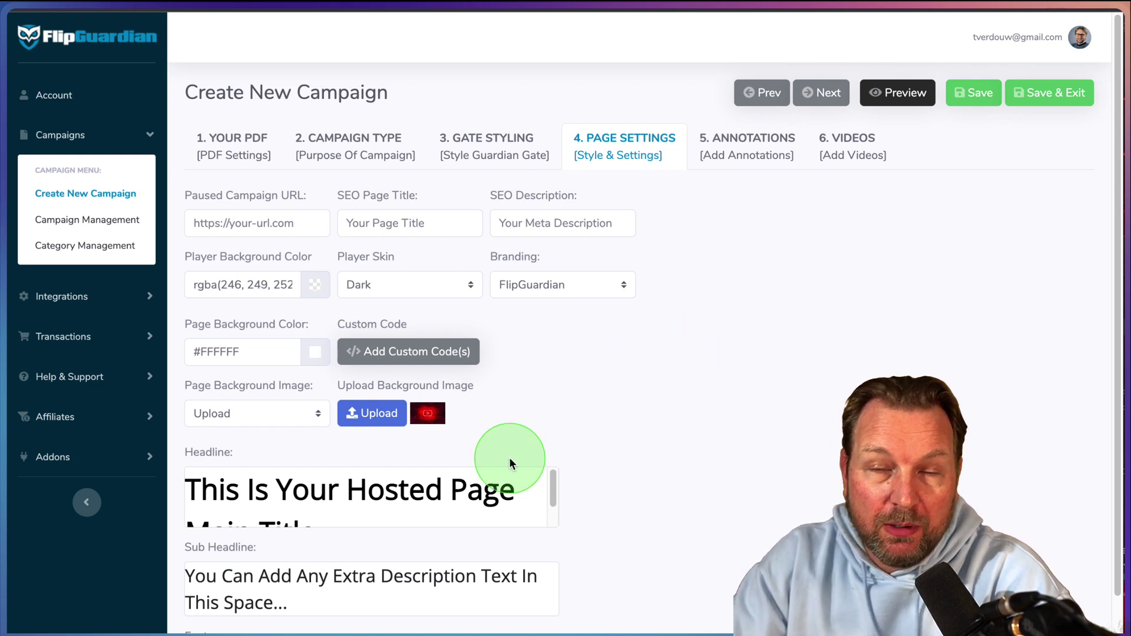
scroll(294, 495, "down", 1)
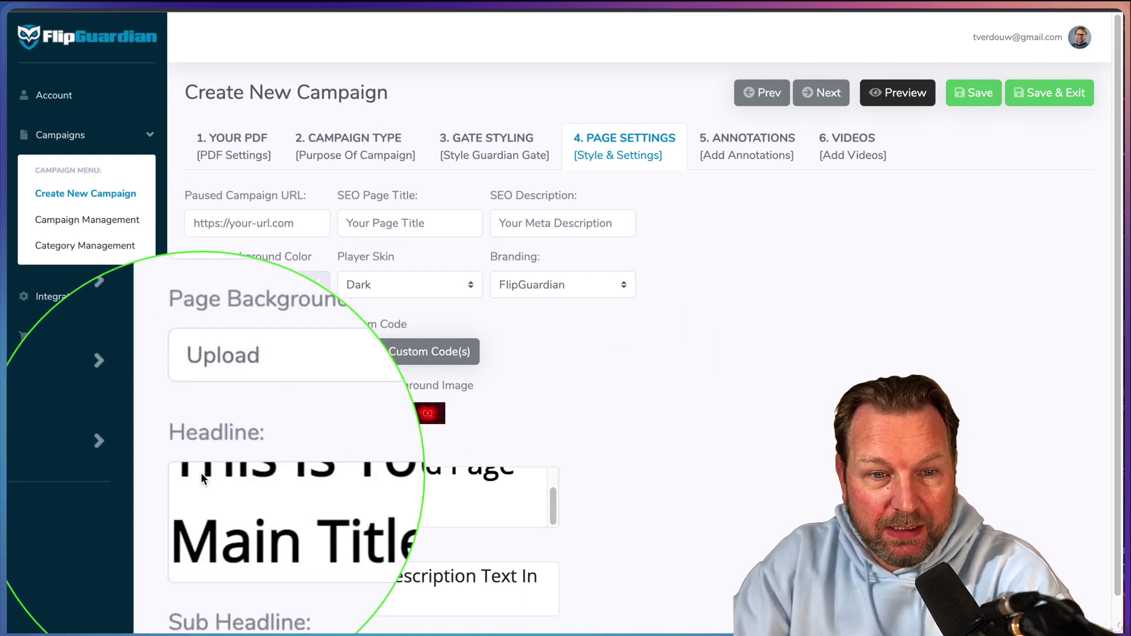
Step: Delete the default text from the Headline, Sub Headline and Footer boxes
scroll(319, 507, "up", 1)
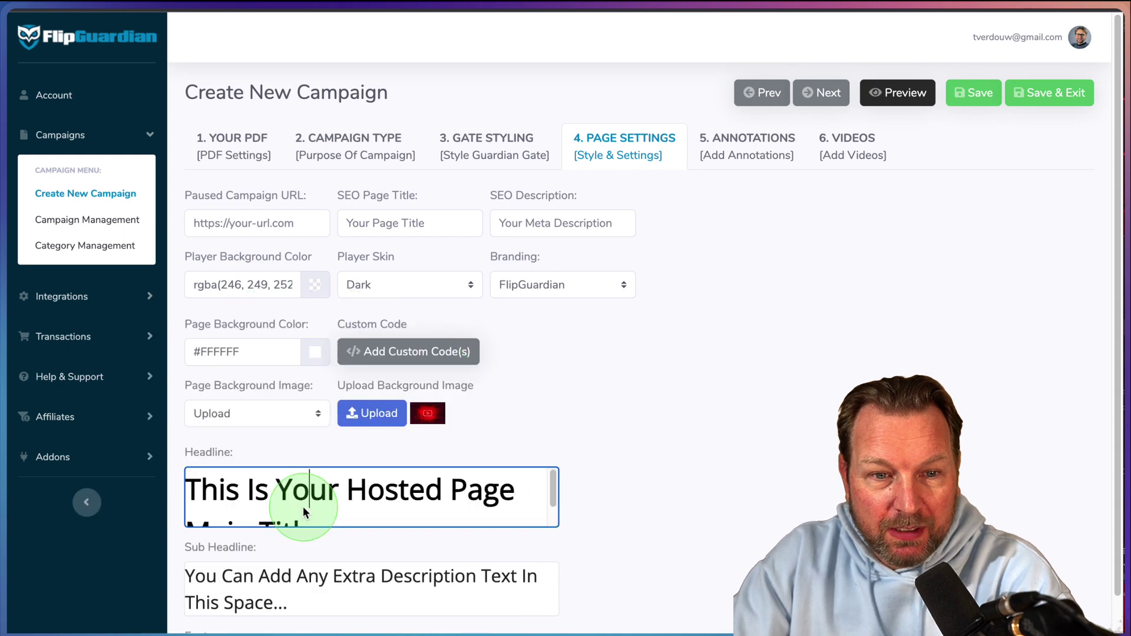
triple_click(303, 505)
key("BackSpace")
triple_click(294, 539)
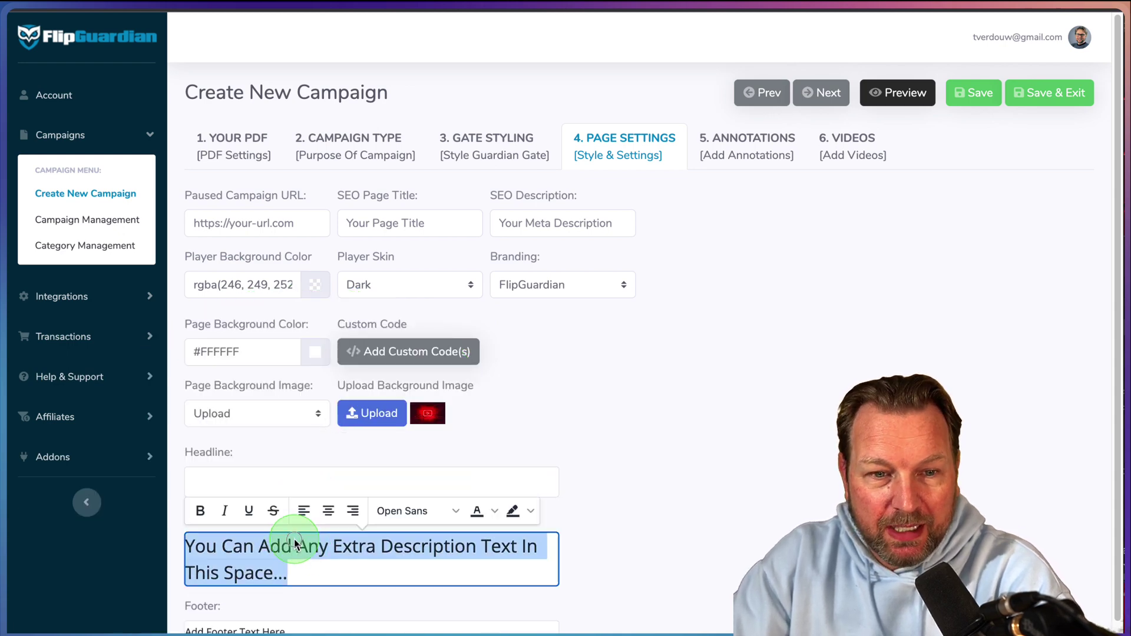
key("BackSpace")
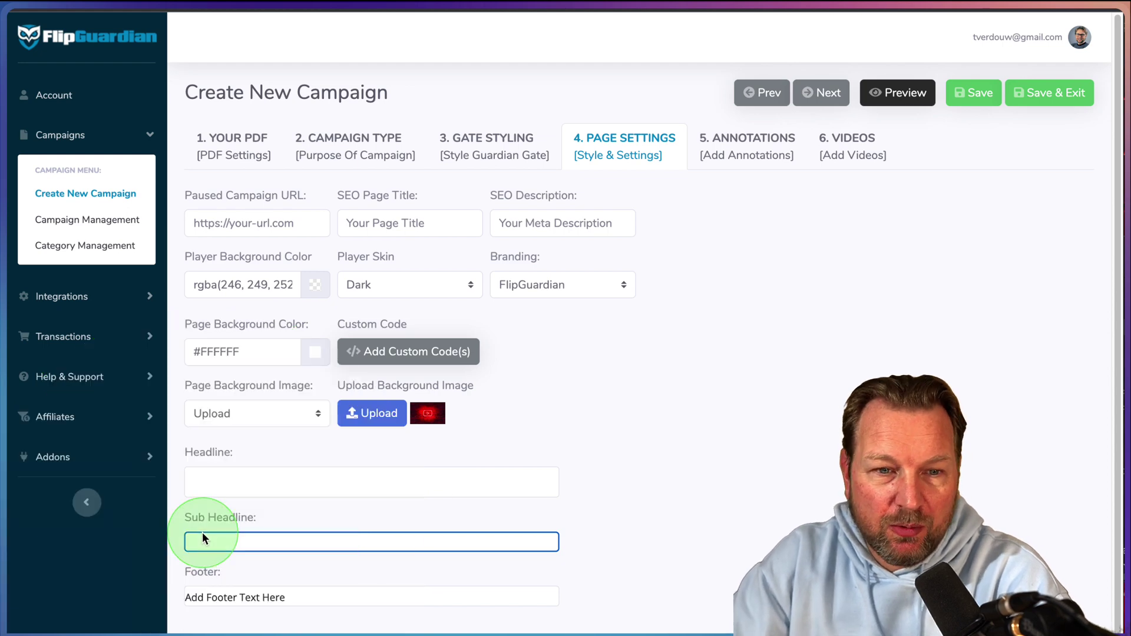
triple_click(224, 599)
key("BackSpace")
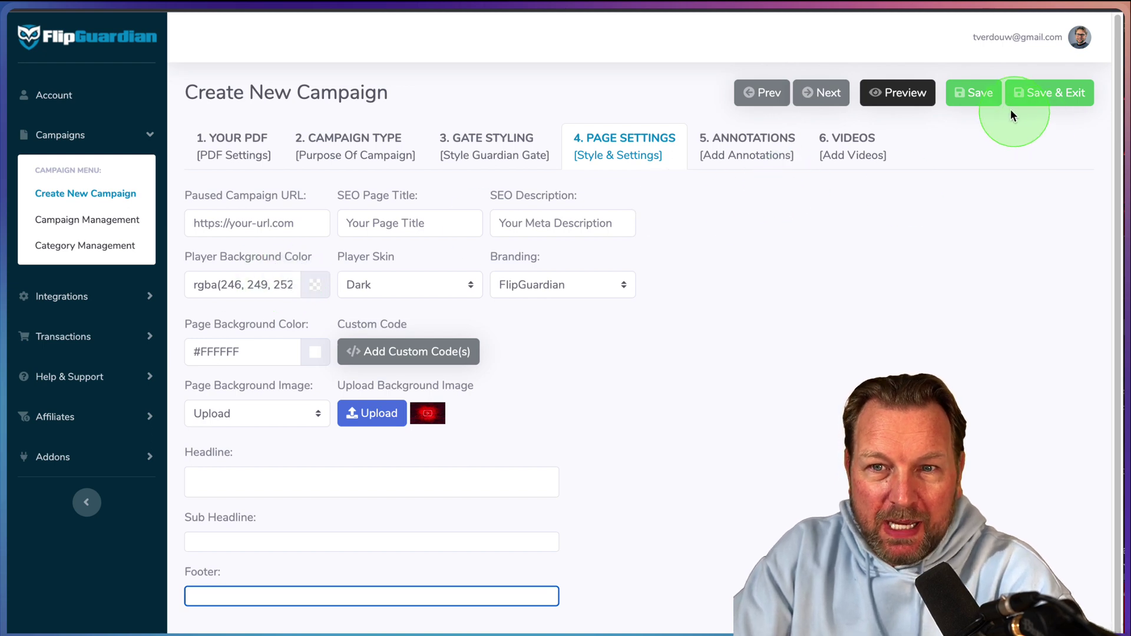
Step: Go through the Annotations step's text field and move on to the Videos step
left_click(747, 150)
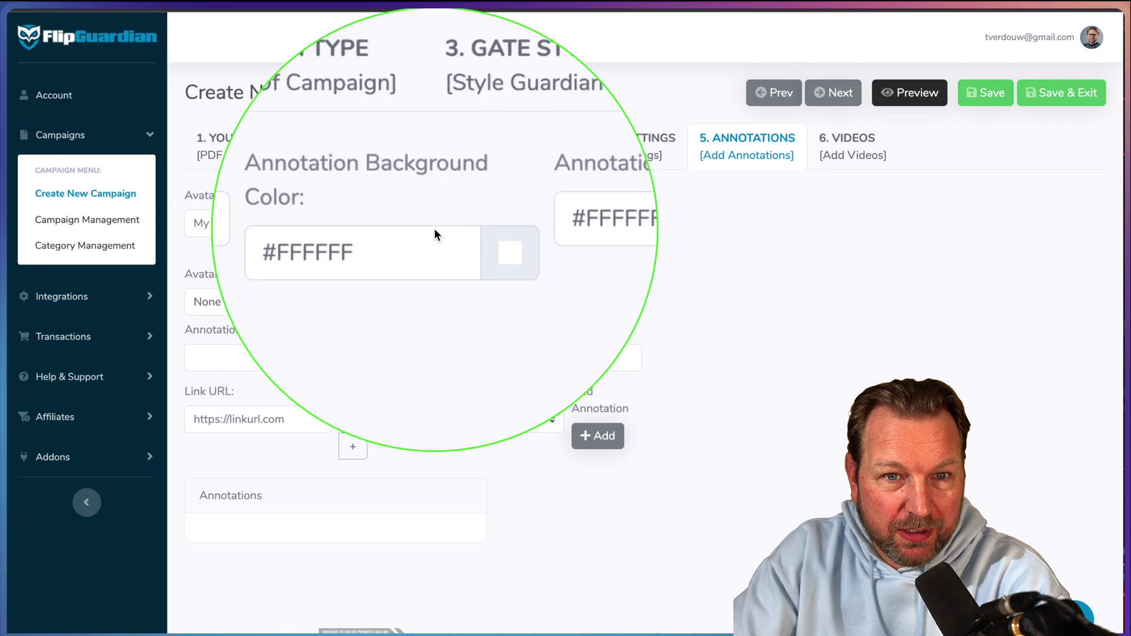
left_click(230, 368)
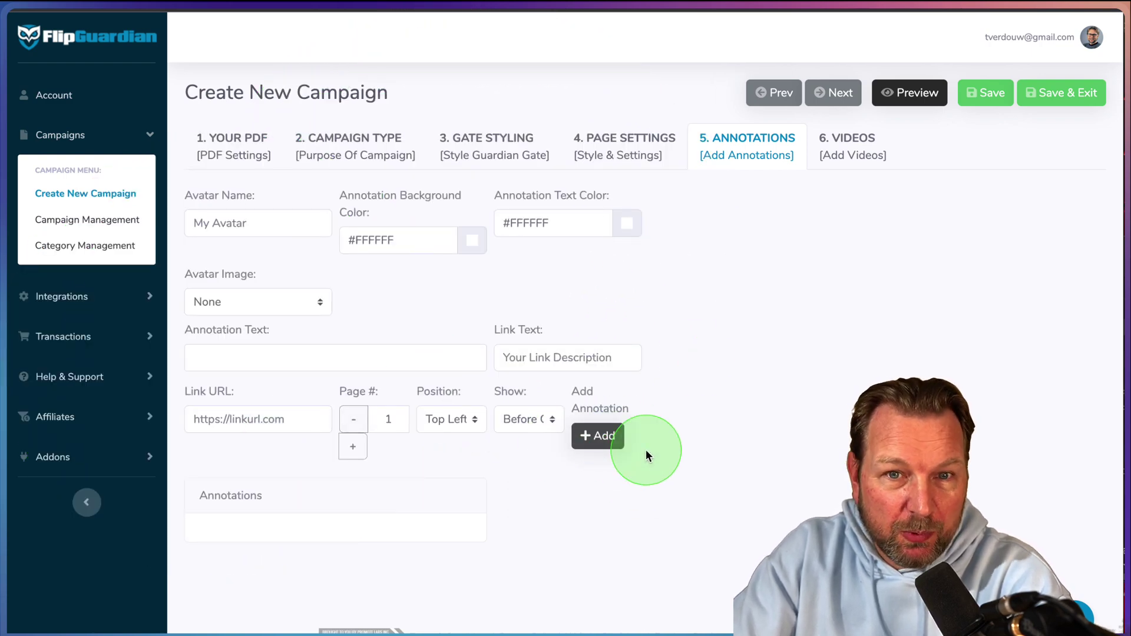
left_click(848, 149)
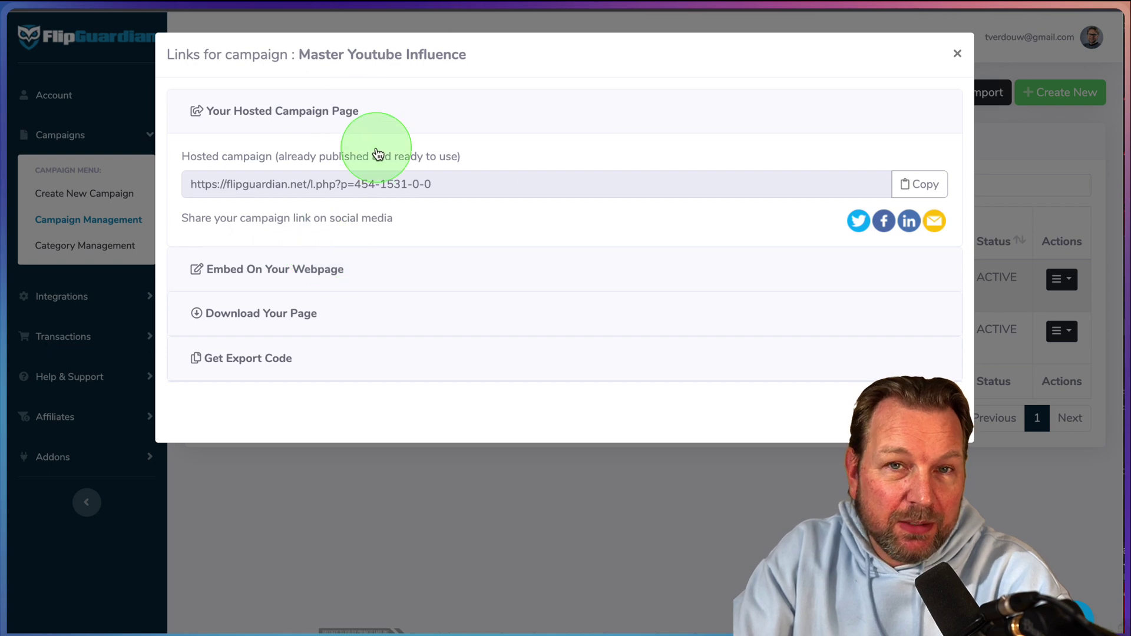
Step: Copy the hosted campaign URL and load it in a new browser tab
left_click(919, 184)
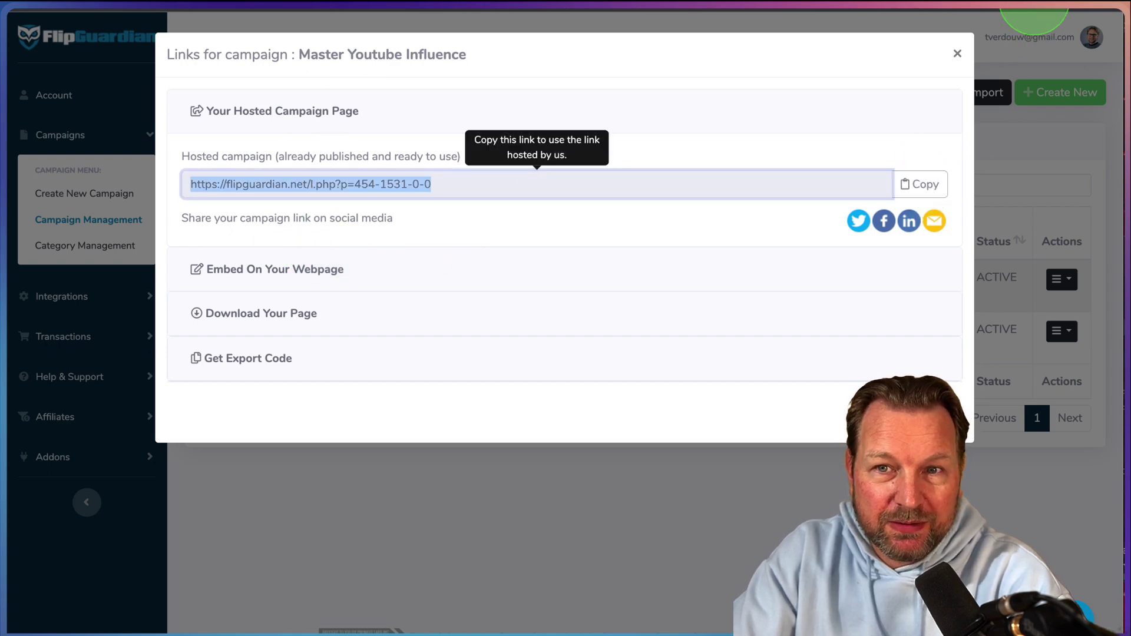
key("super+t")
key("super+v")
key("Return")
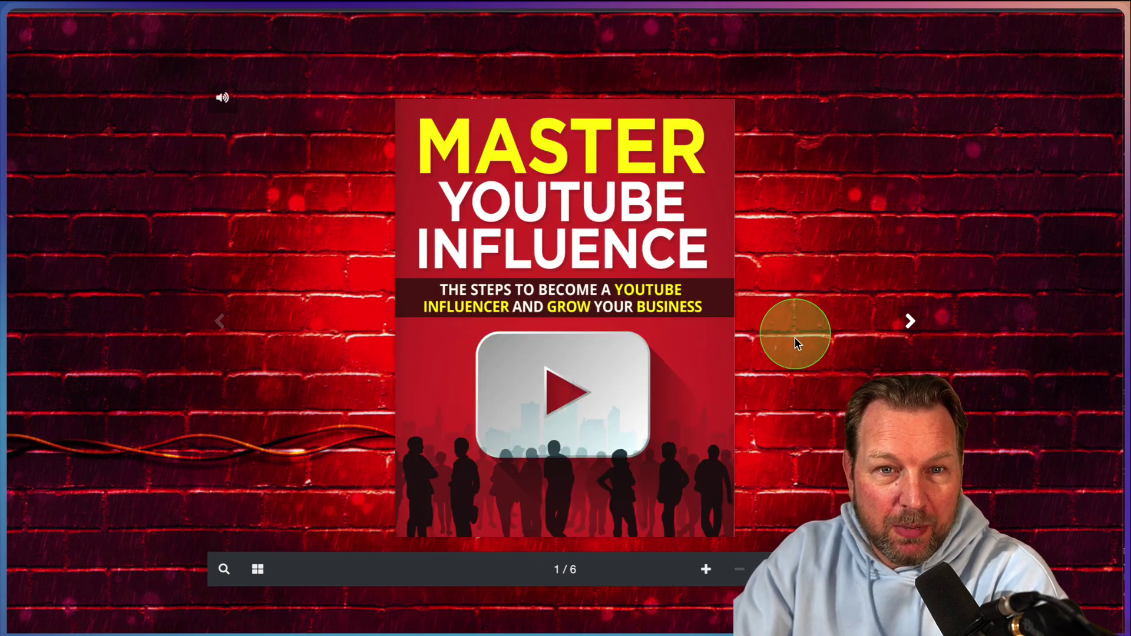
Step: Turn the flipbook pages until the 3.75 USD Unlock full access paywall appears
left_click(910, 324)
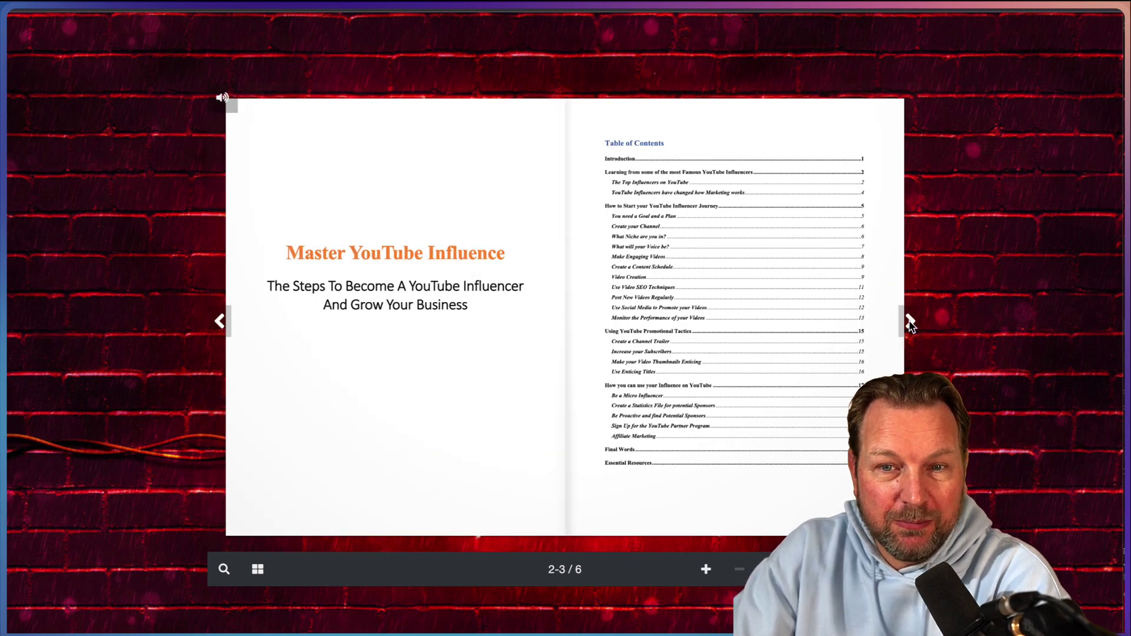
left_click(910, 324)
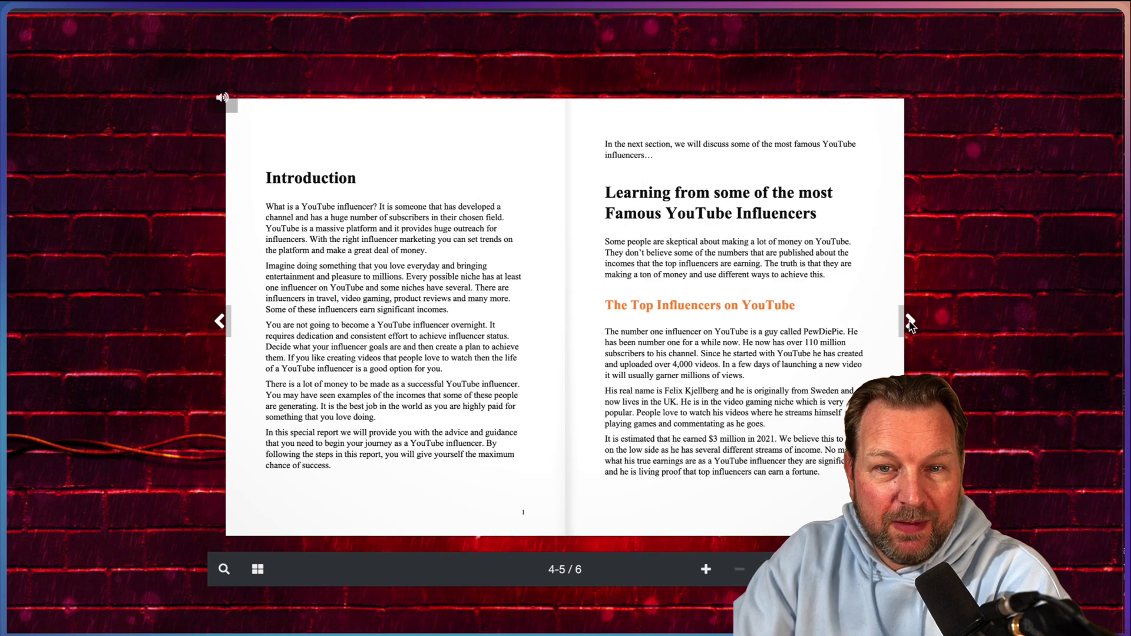
left_click(909, 324)
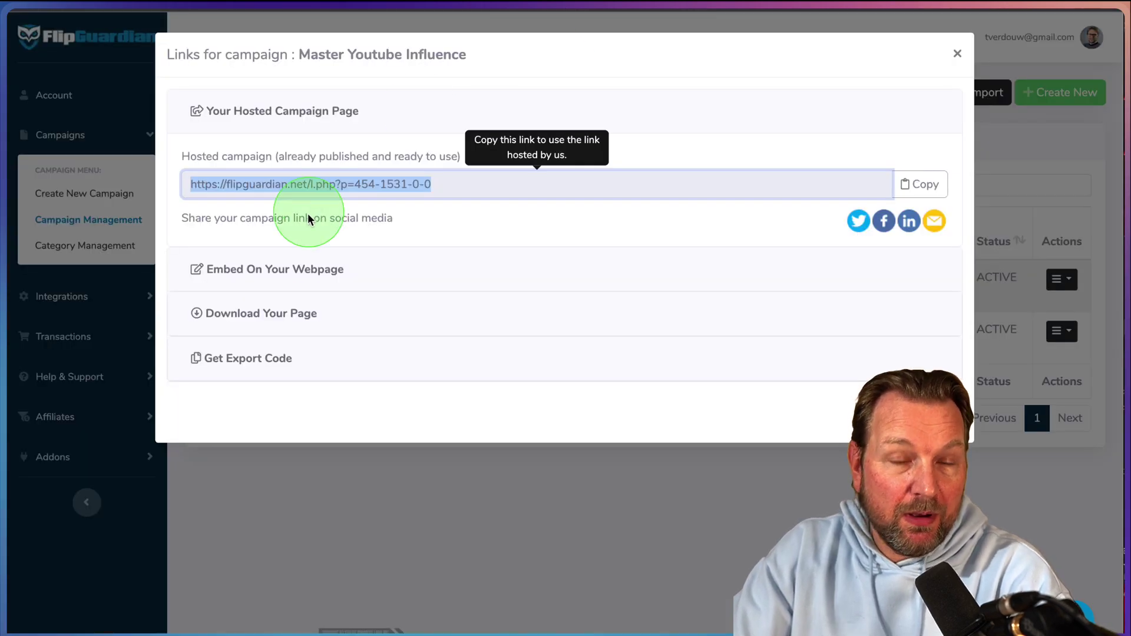
Step: Review the embed code, self-hosted download and export code sections, then close the links window
left_click(306, 256)
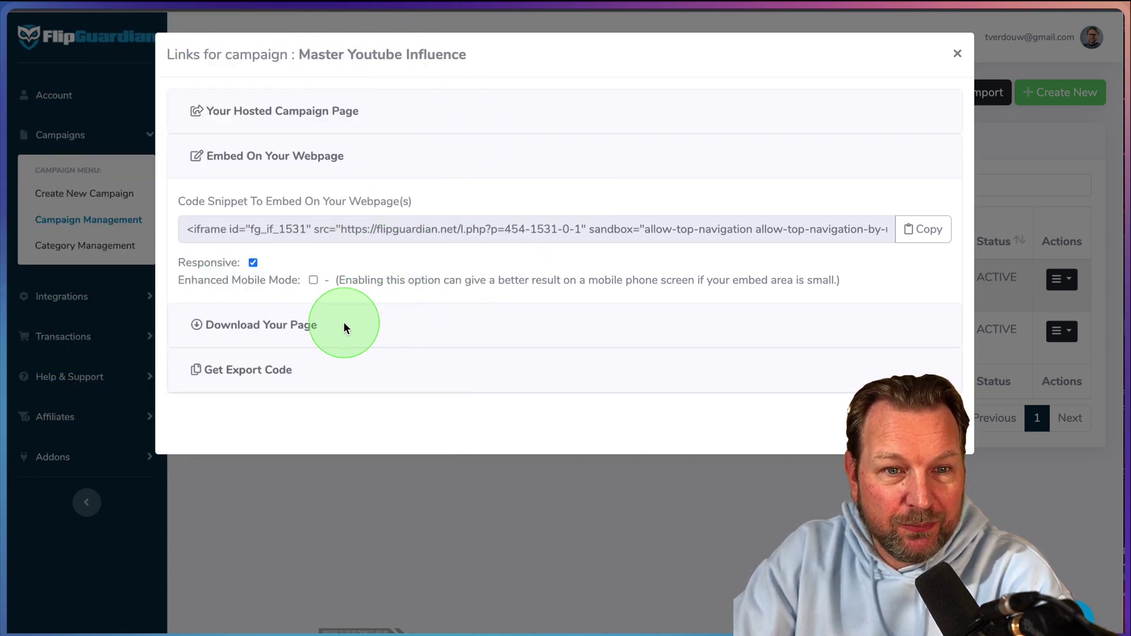
left_click(342, 323)
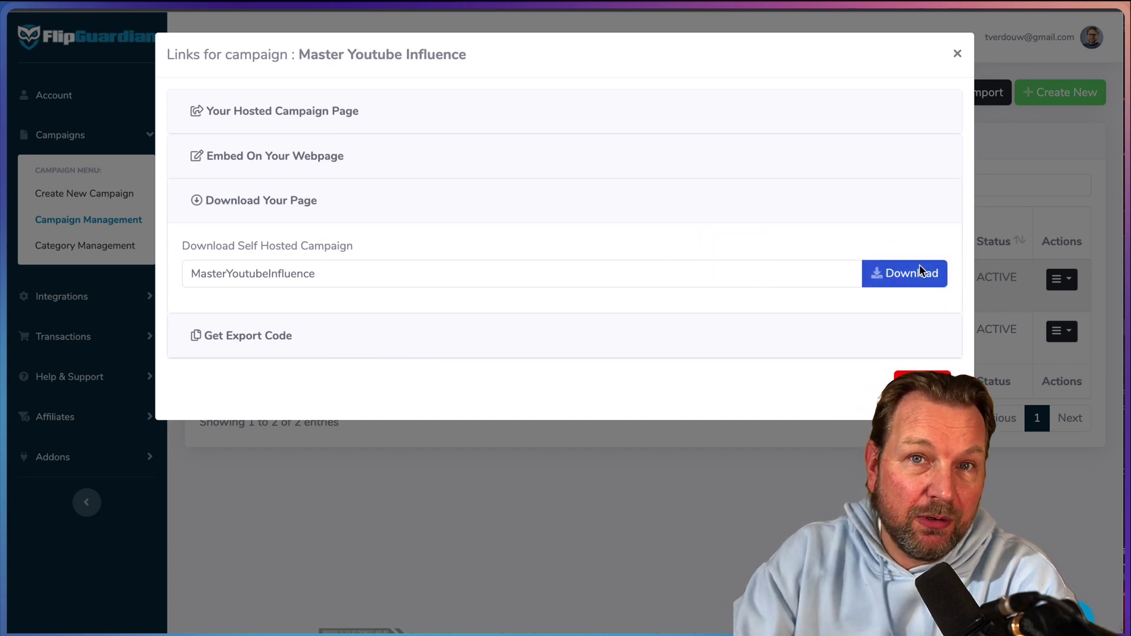
left_click(528, 340)
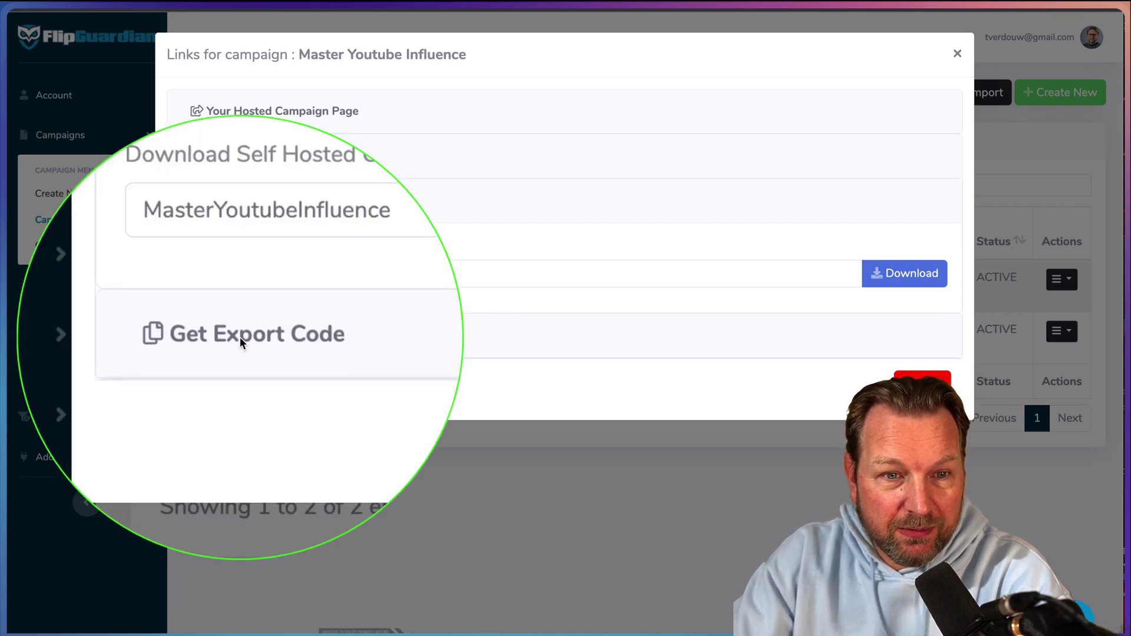
left_click(239, 336)
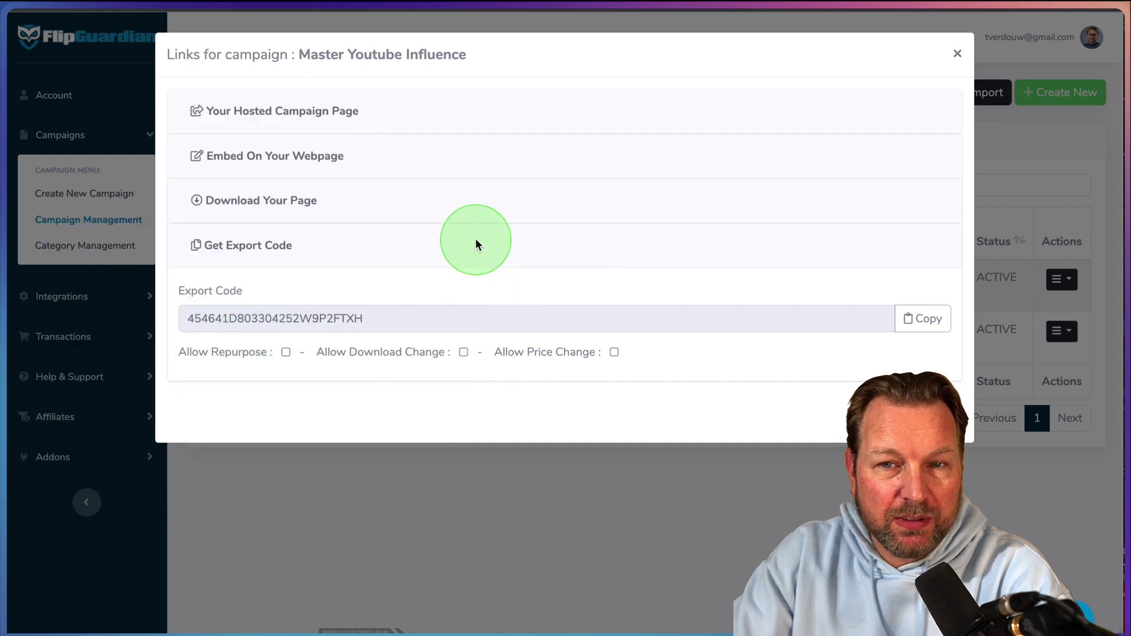
left_click(957, 54)
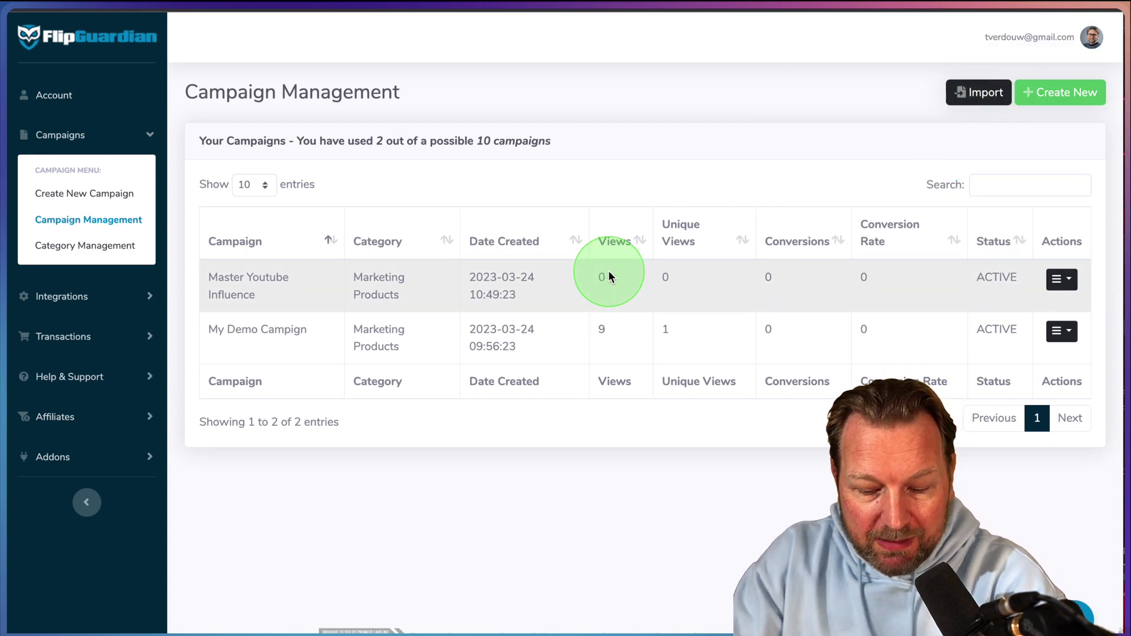
Step: Reopen the hosted Master Youtube Influence flipbook and page through it to the paywall
left_click(645, 272)
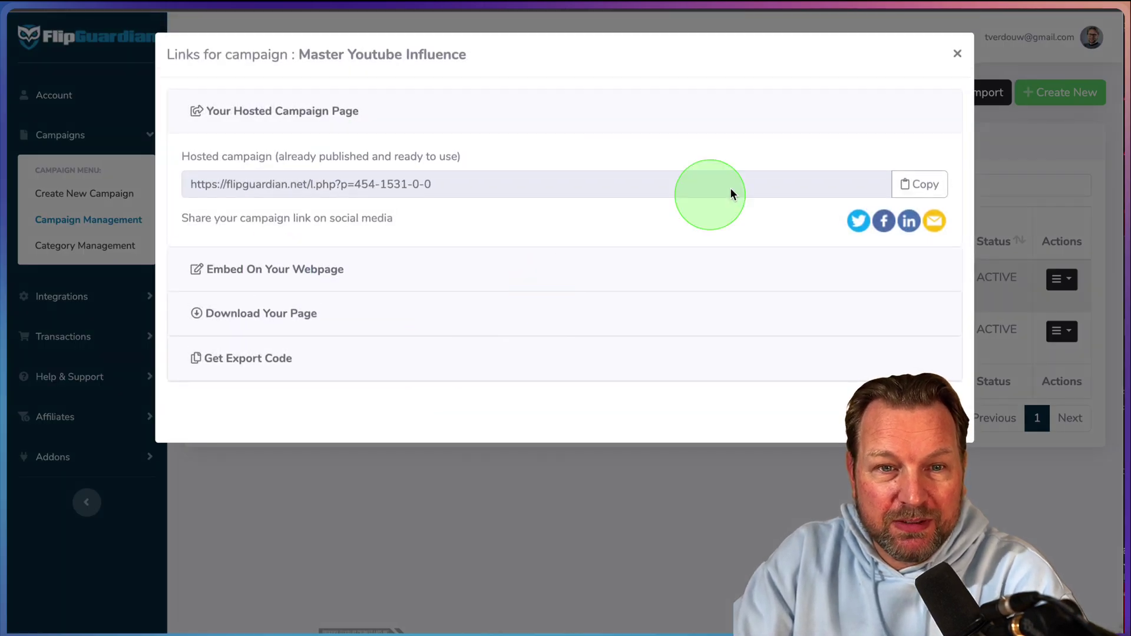
left_click(957, 53)
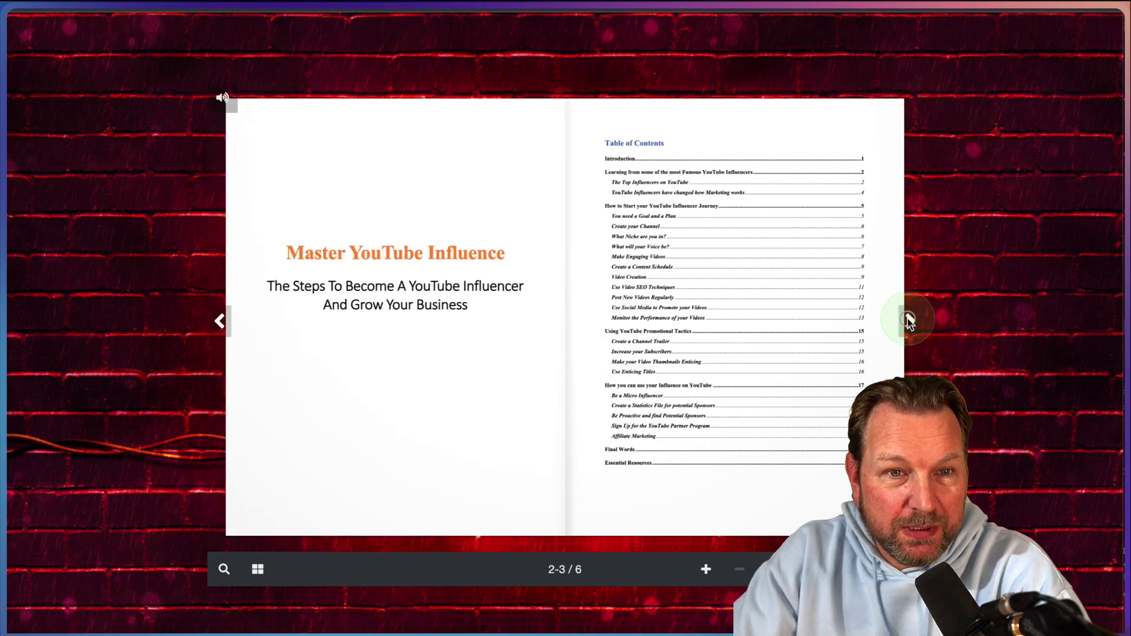
left_click(909, 318)
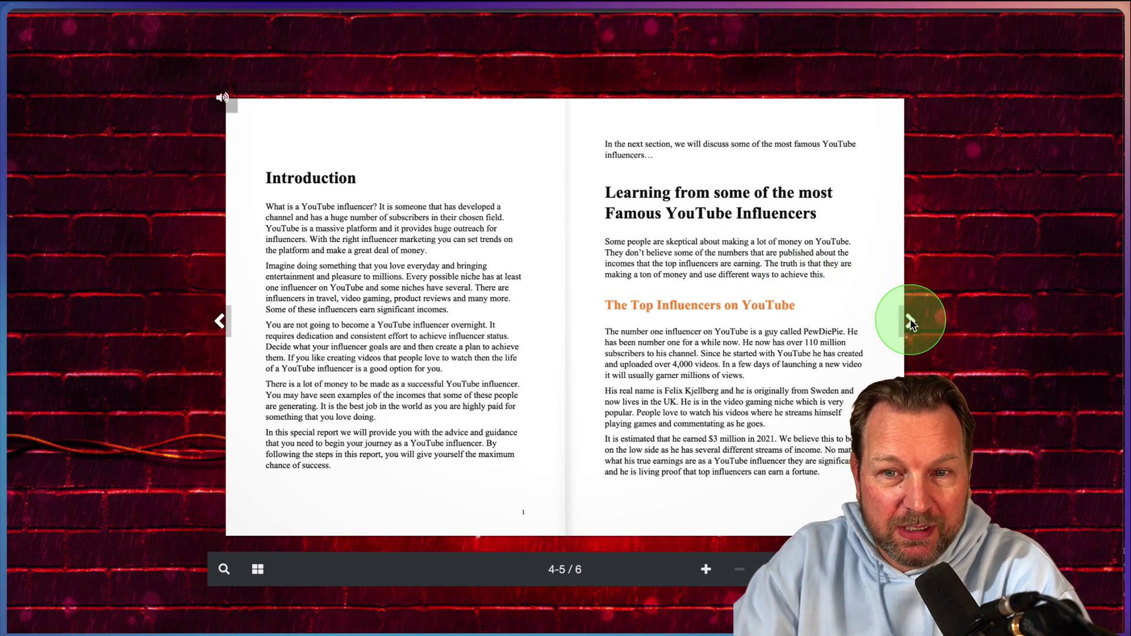
left_click(908, 318)
left_click(567, 144)
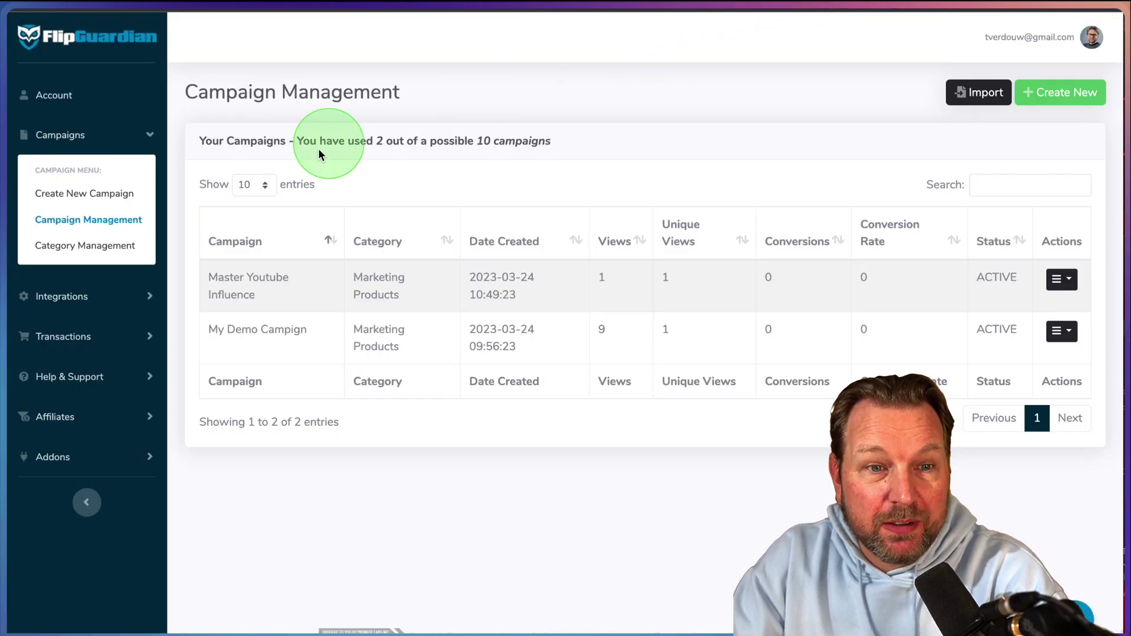
Step: Browse the Service Integrations grid of autoresponder and webinar services, then open Stripe Integration
left_click(57, 296)
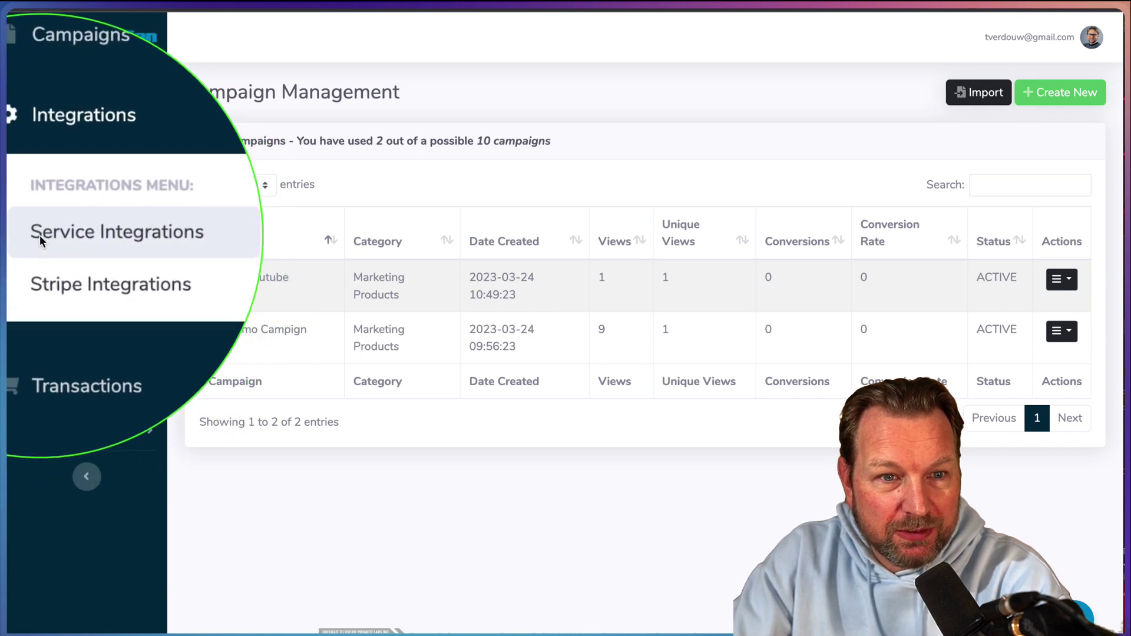
left_click(40, 235)
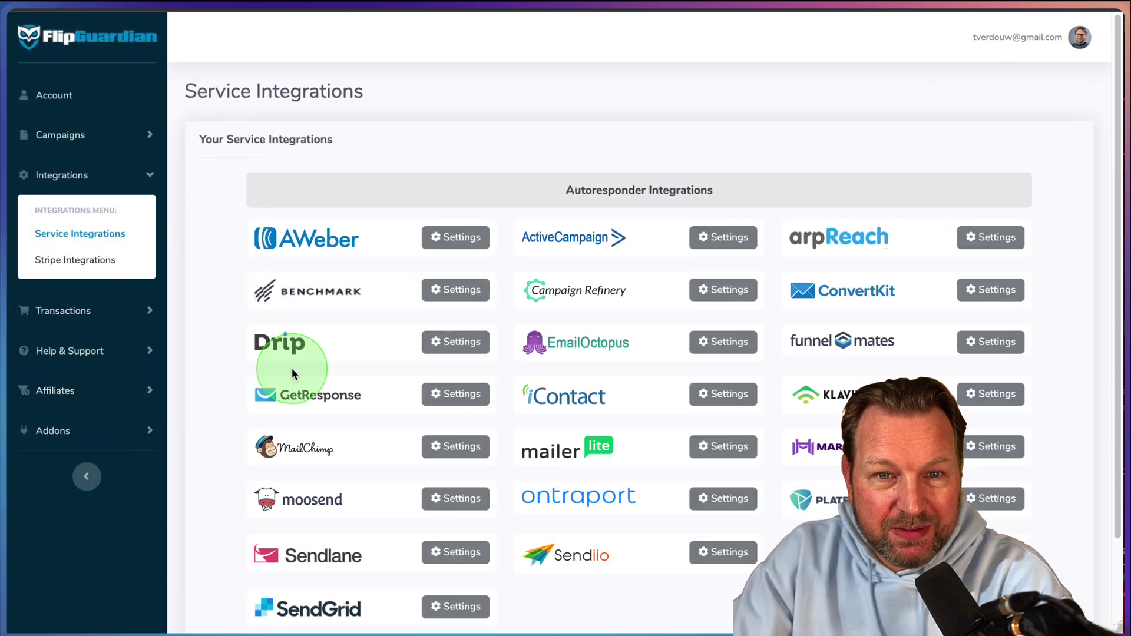
scroll(239, 370, "down", 3)
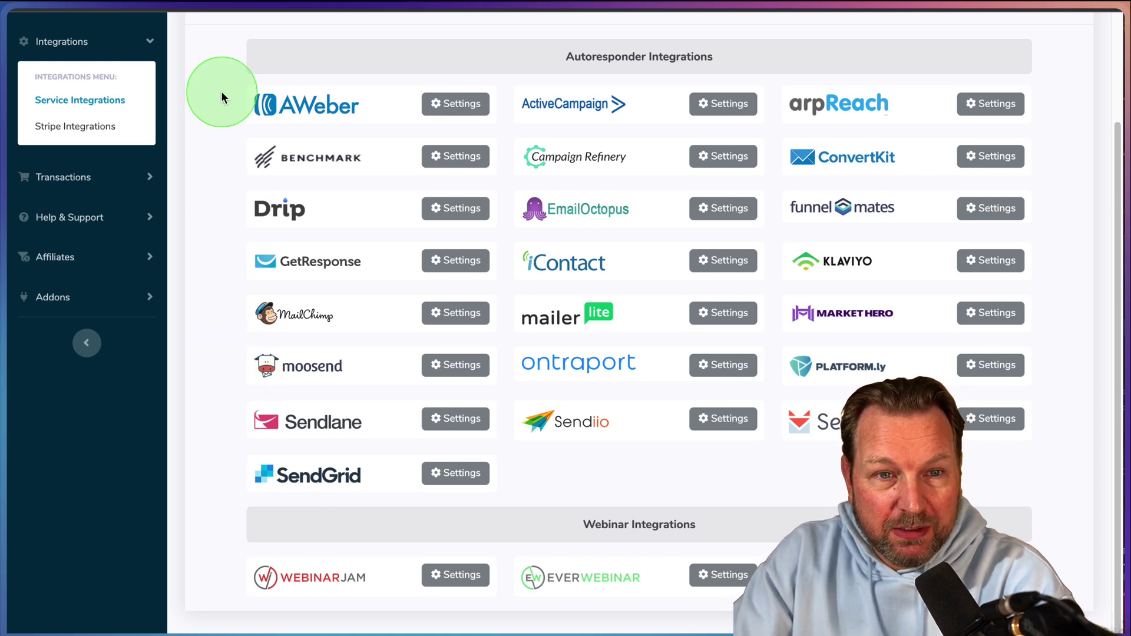
mouse_move(221, 61)
left_mouse_down()
mouse_move(230, 147)
mouse_move(736, 415)
mouse_move(1066, 533)
left_mouse_up()
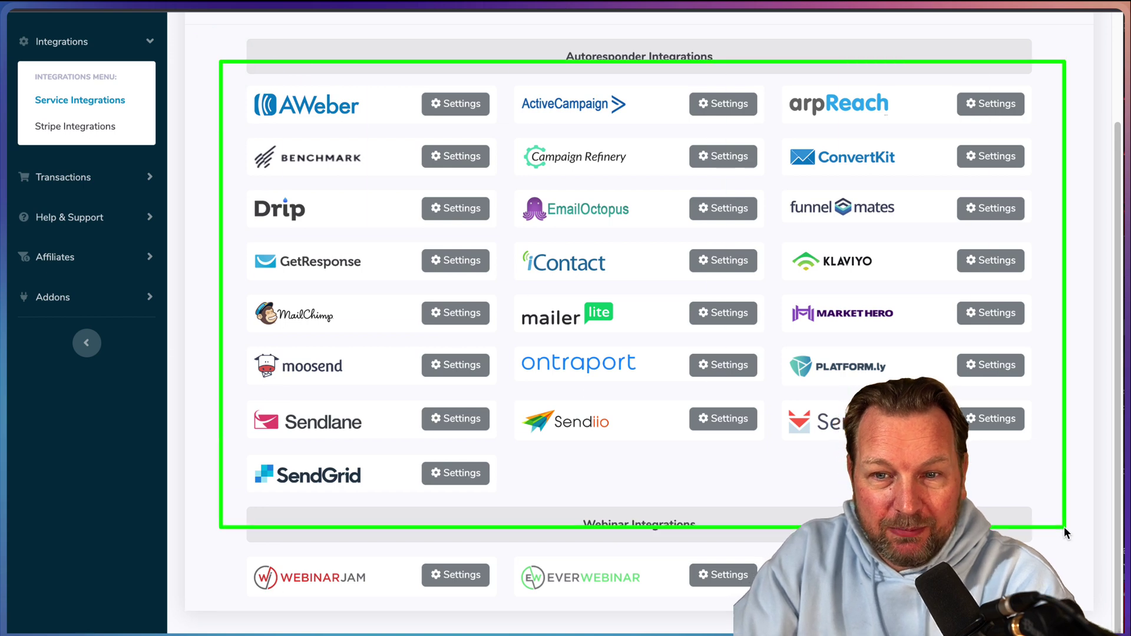
scroll(883, 530, "down", 1)
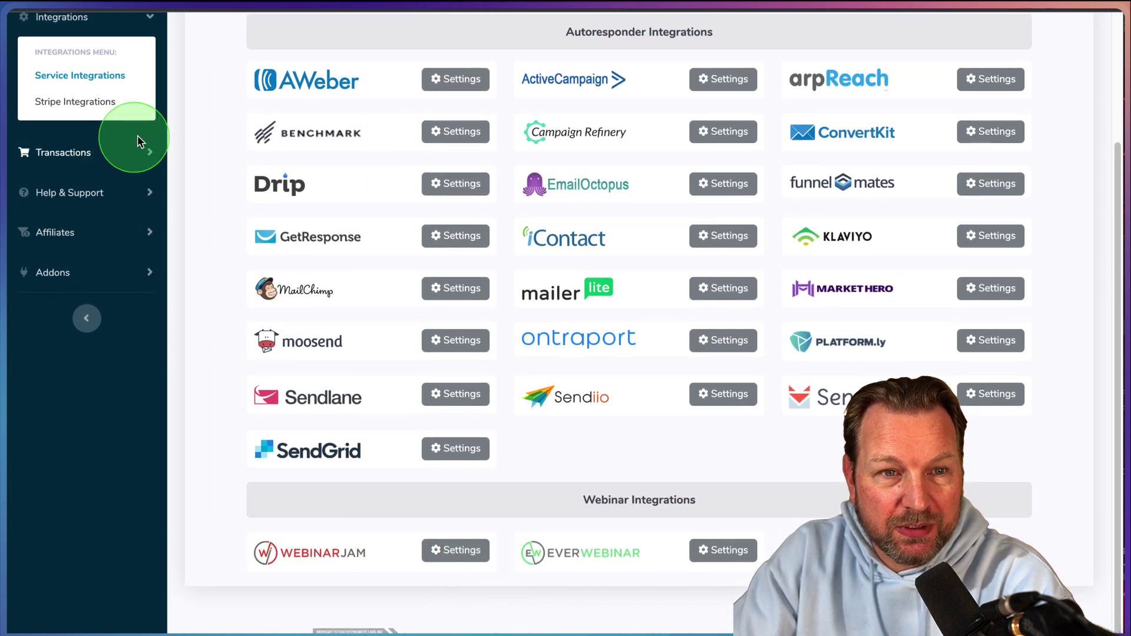
left_click(74, 103)
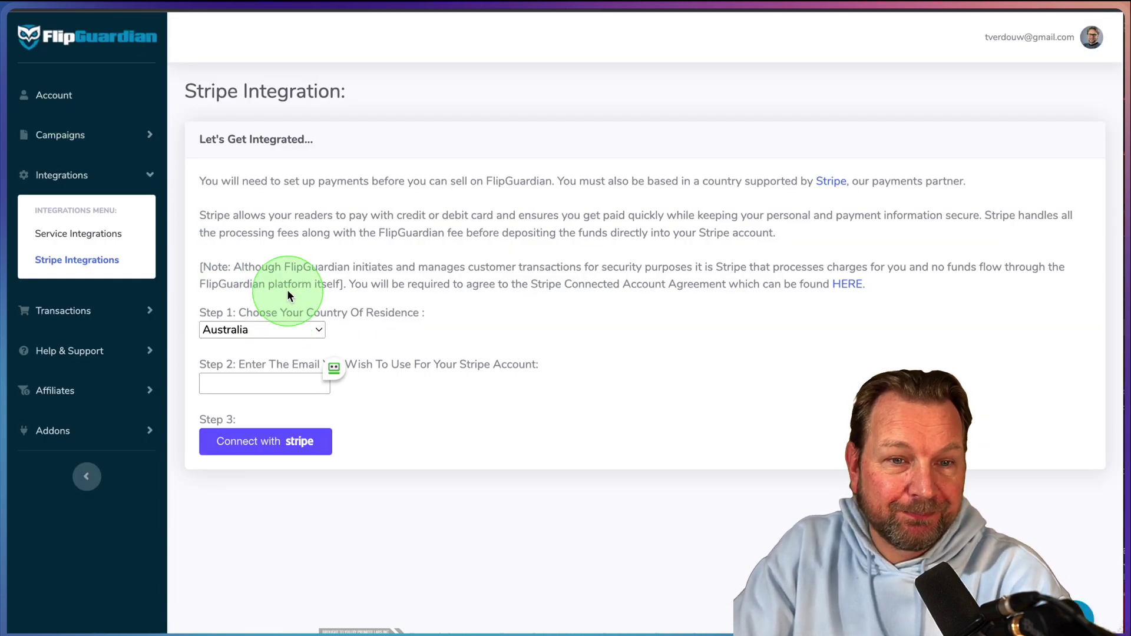
Step: Keep Australia as the Stripe country of residence and view the empty Transaction Management page
left_click(223, 330)
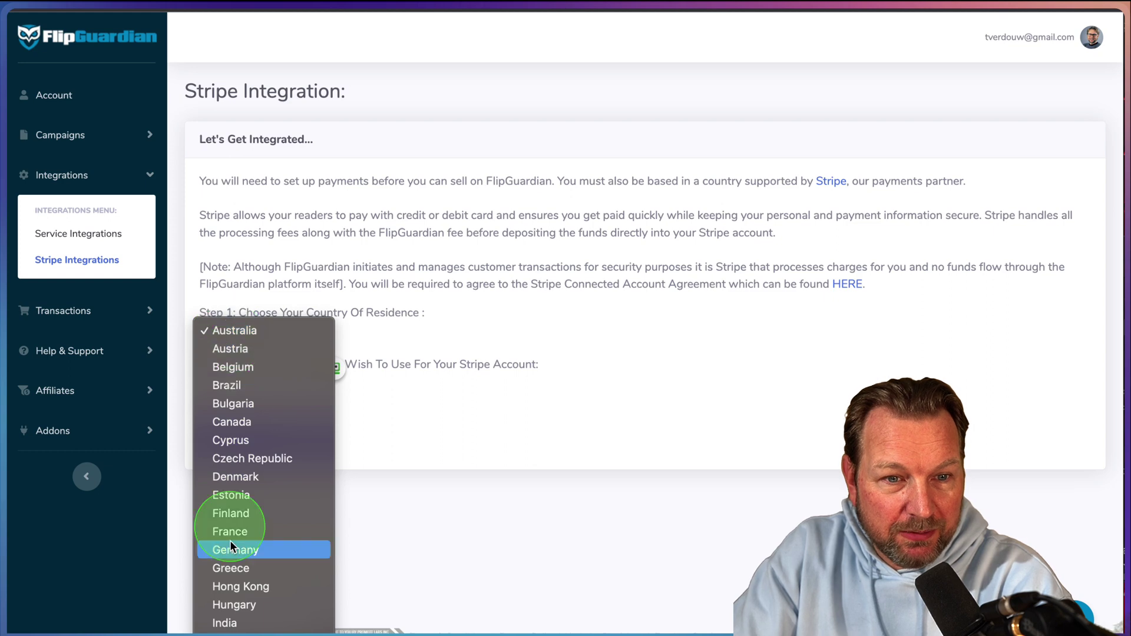
left_click(505, 404)
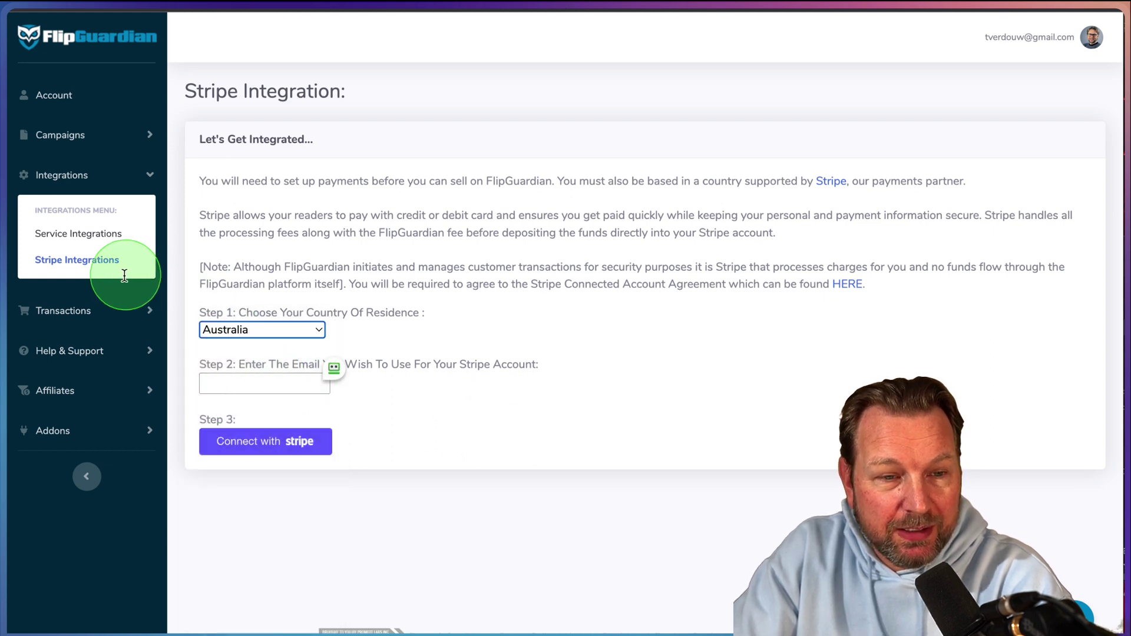
left_click(65, 313)
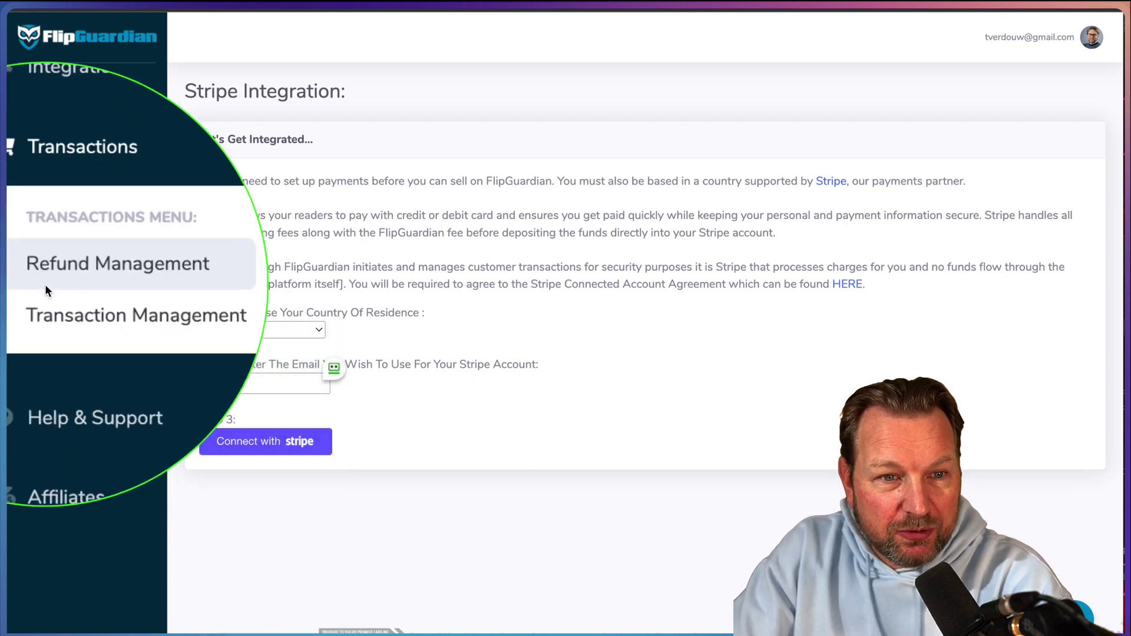
left_click(44, 302)
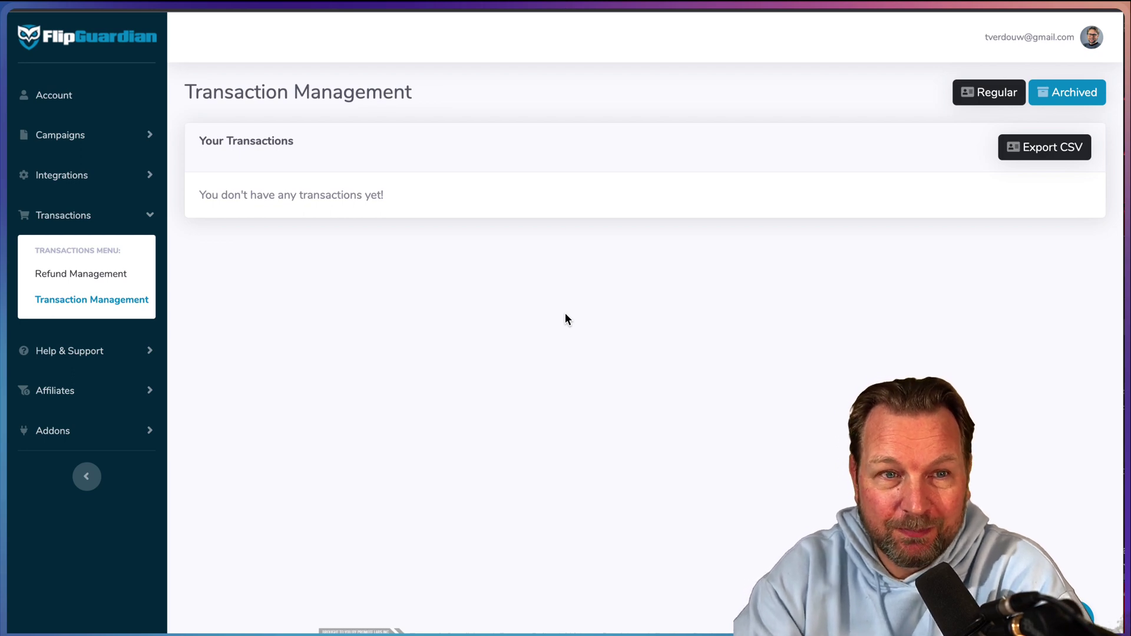
Step: Go back to Campaign Management via the FlipGuardian logo to see Master Youtube Influence at 2 views
left_click(116, 37)
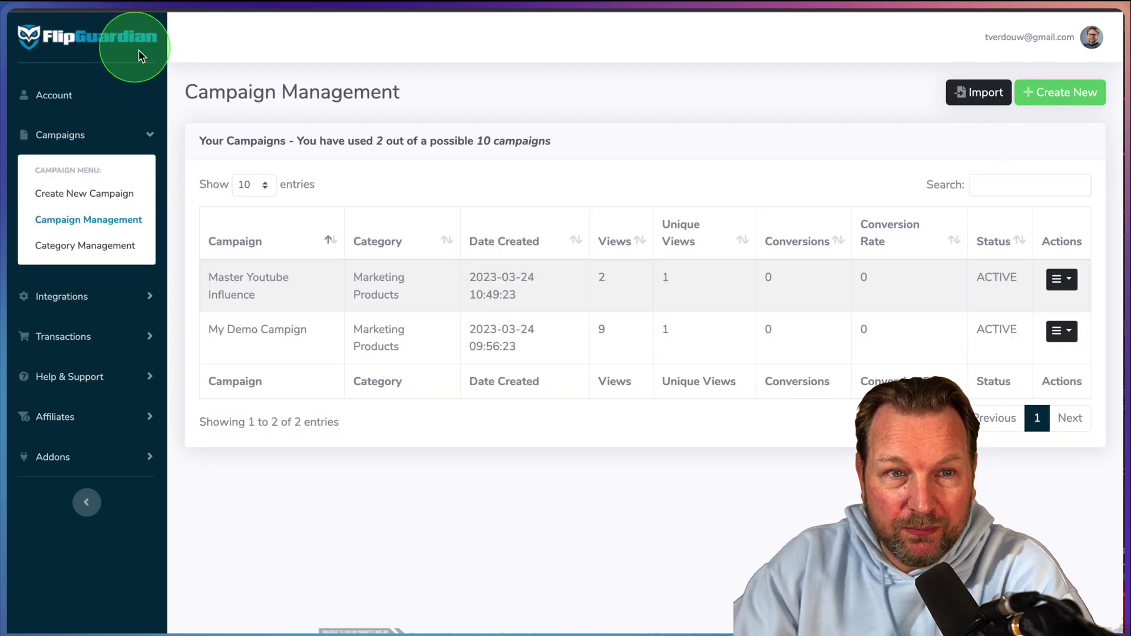